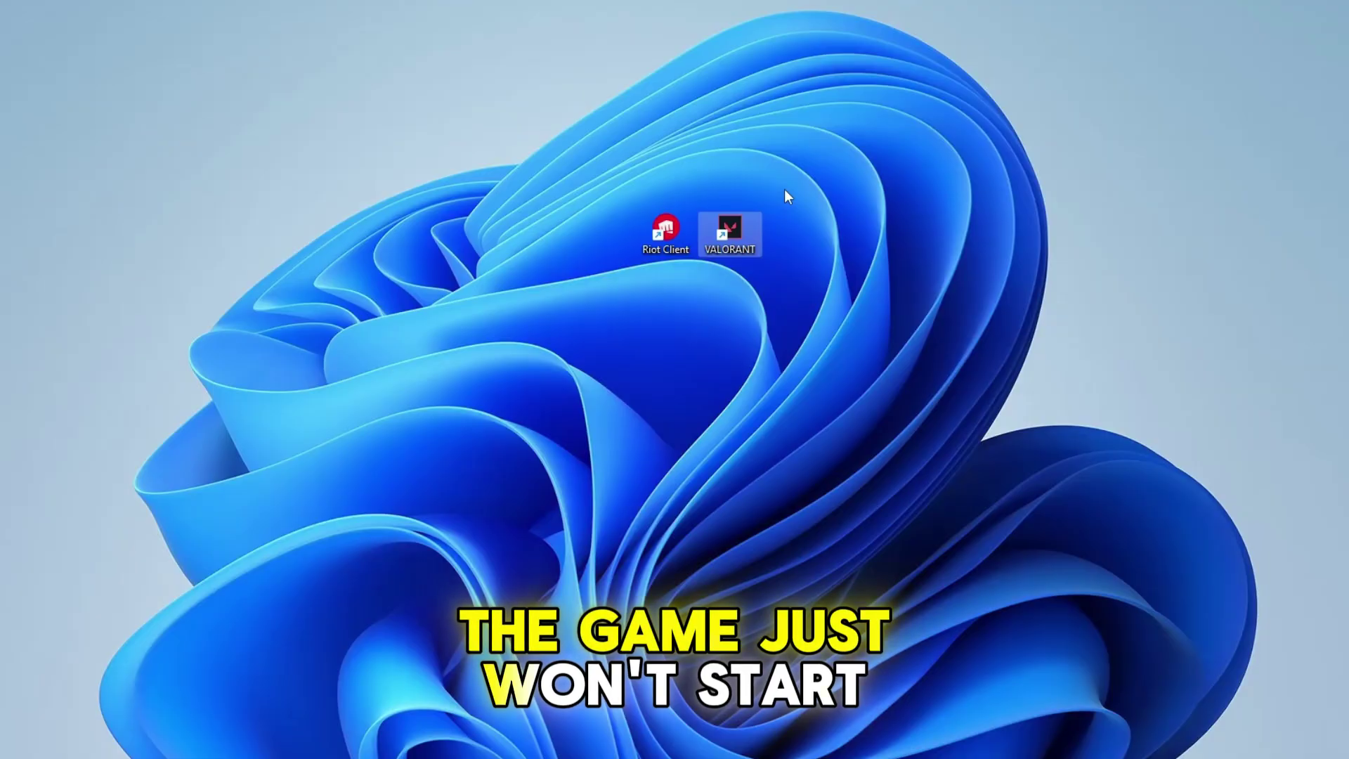
Review the running processes in Task Manager, then close it
drag(784, 188, 671, 313)
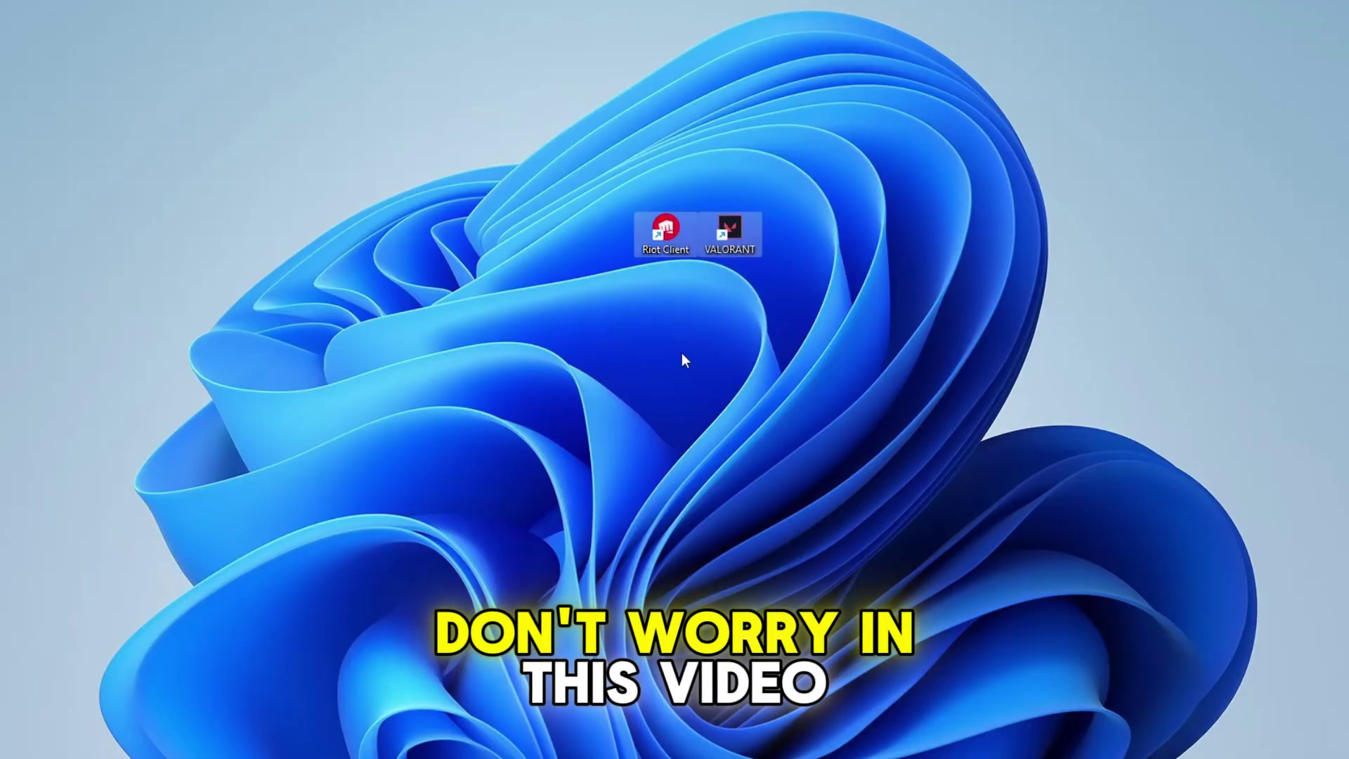
click(682, 318)
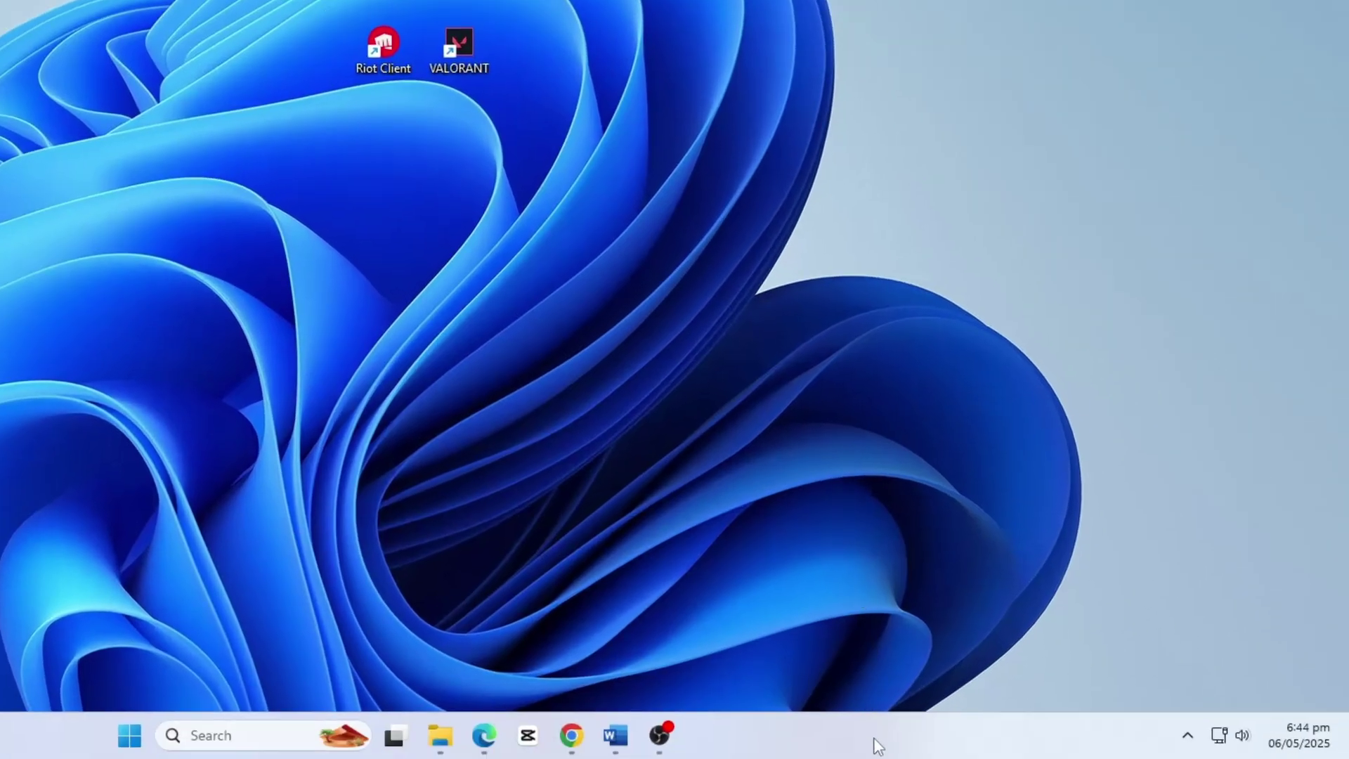
right_click(878, 734)
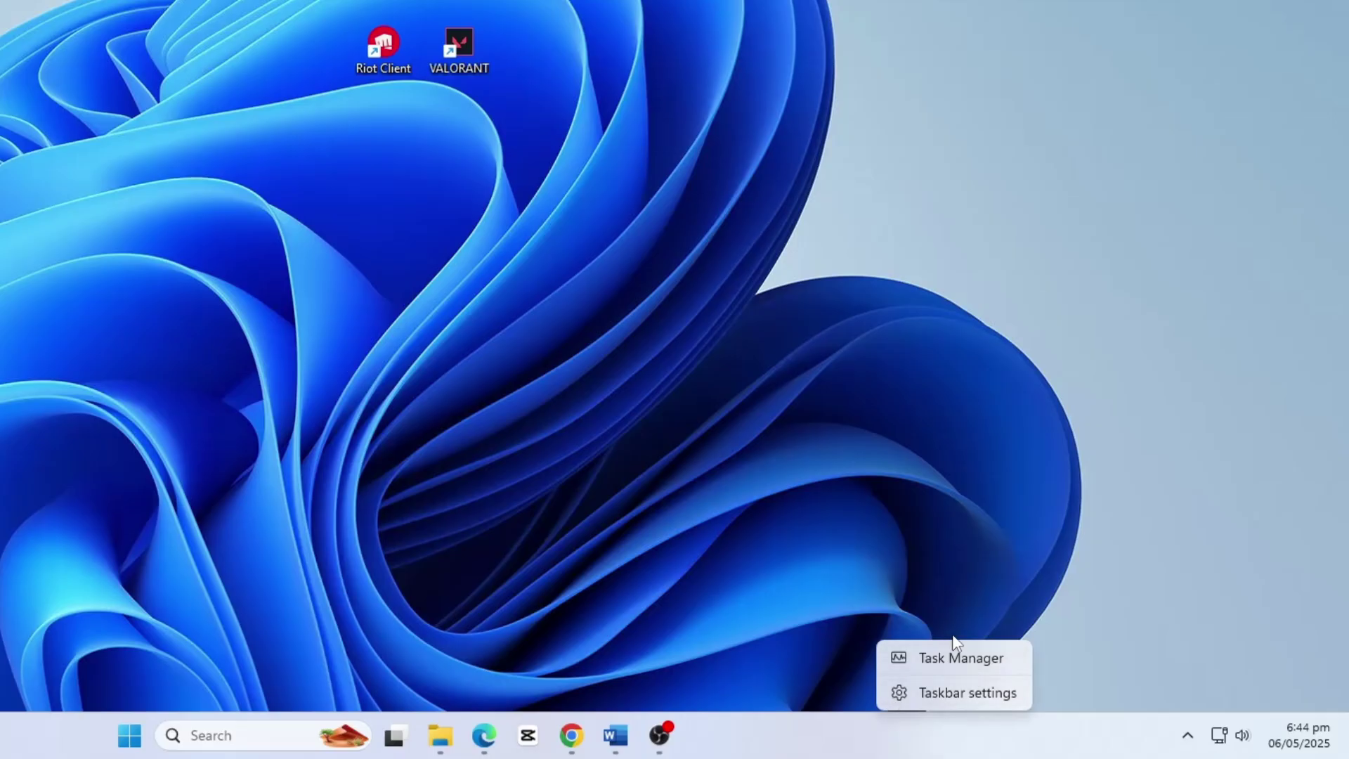
click(956, 655)
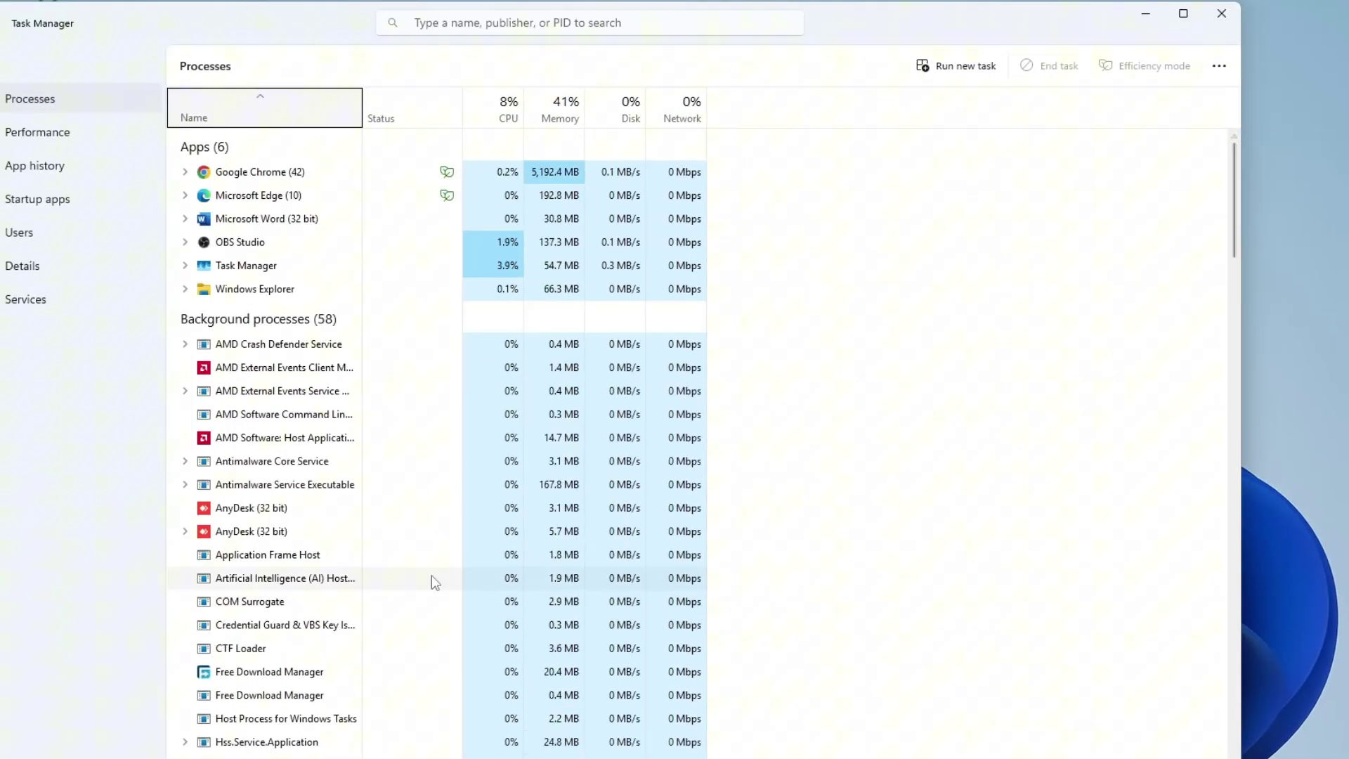
scroll(304, 445, down, 3)
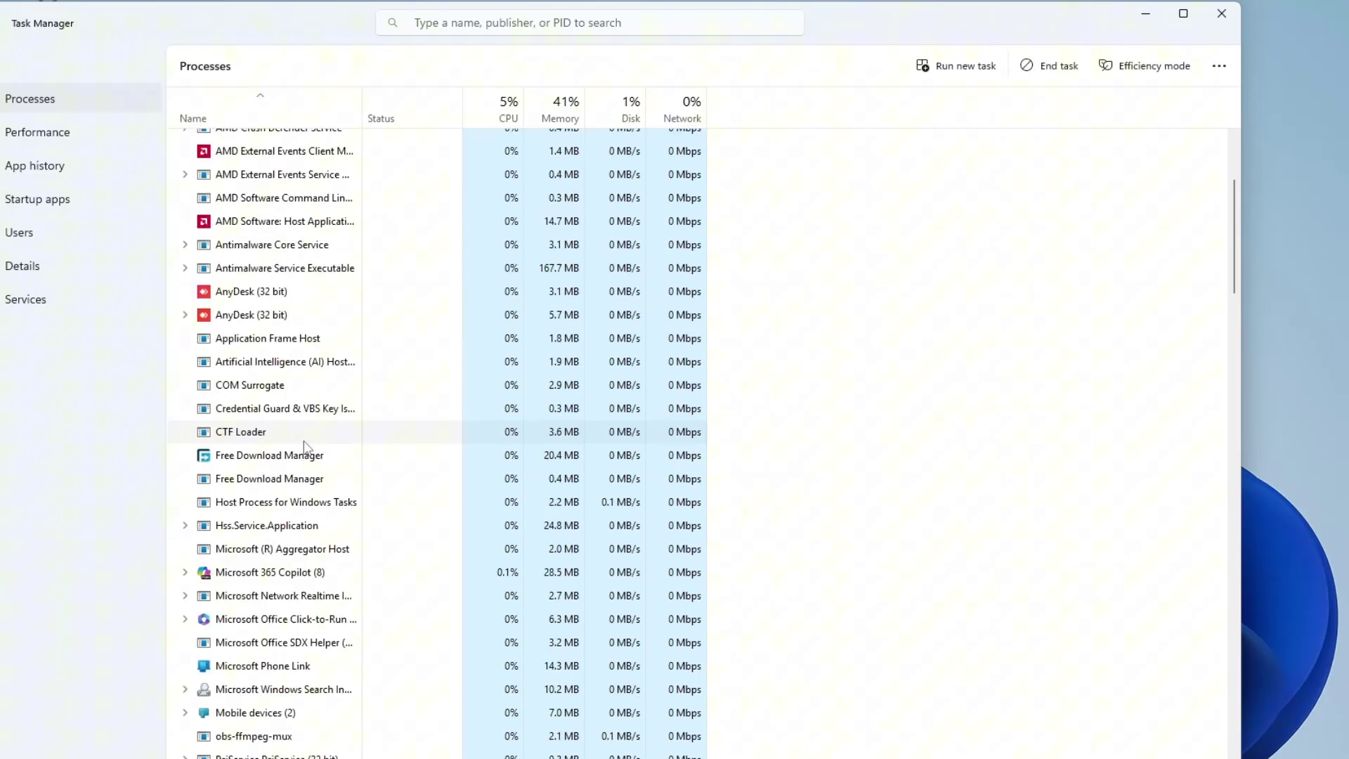
scroll(304, 446, down, 2)
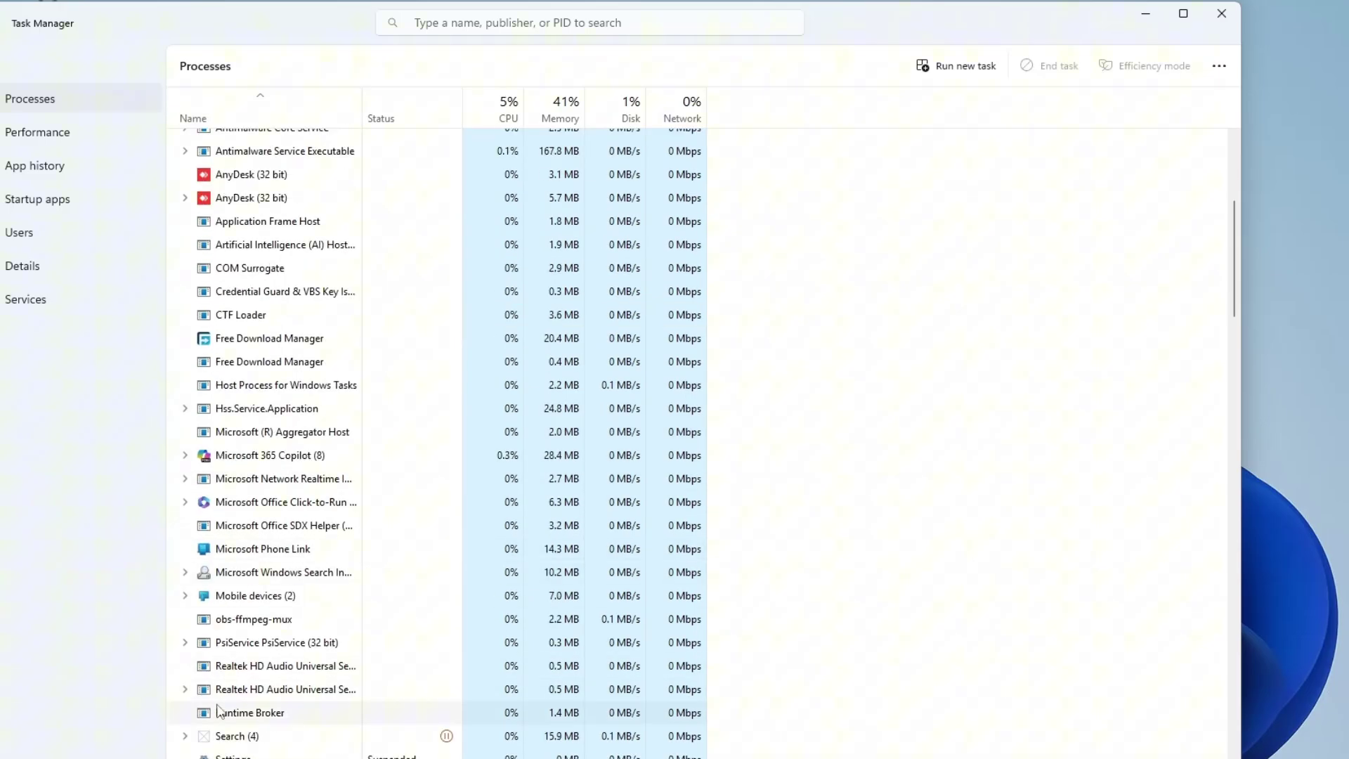
scroll(259, 454, down, 3)
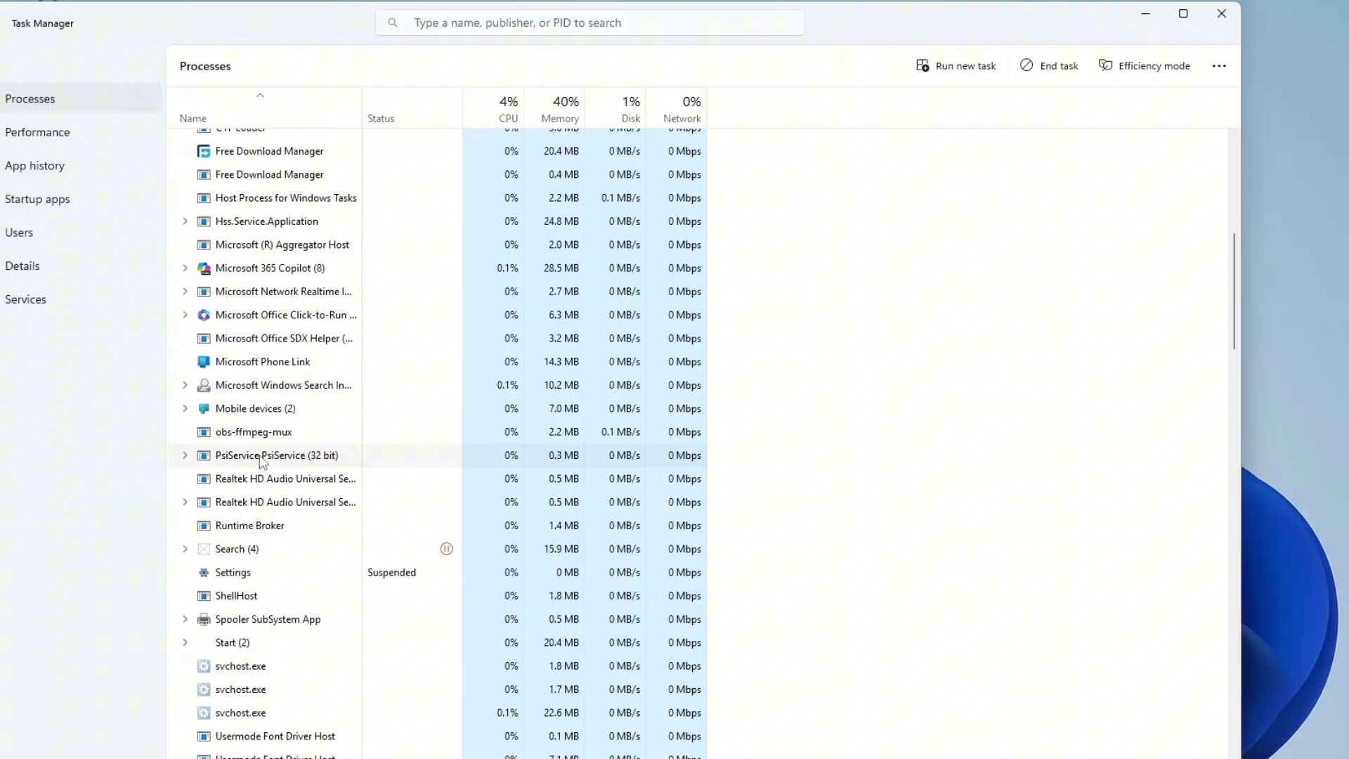
scroll(262, 460, down, 1)
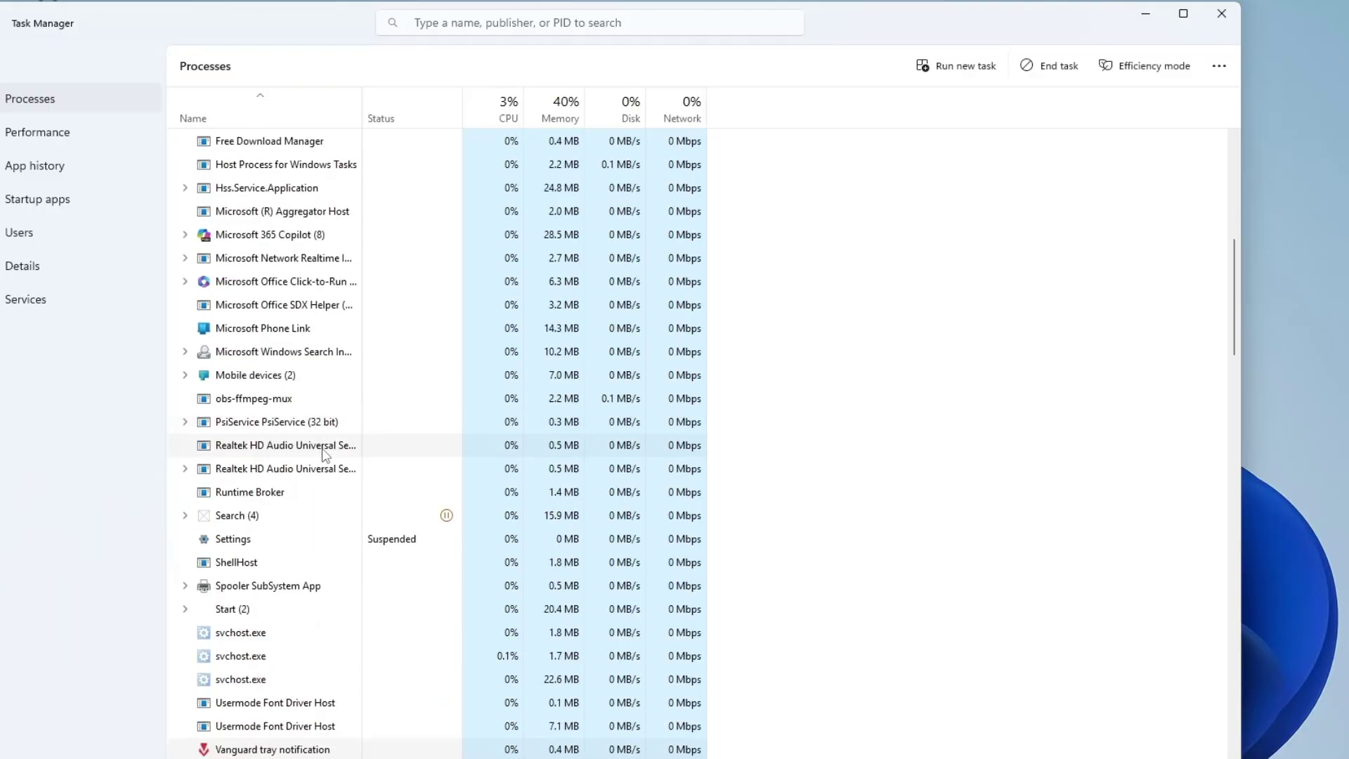
click(1211, 26)
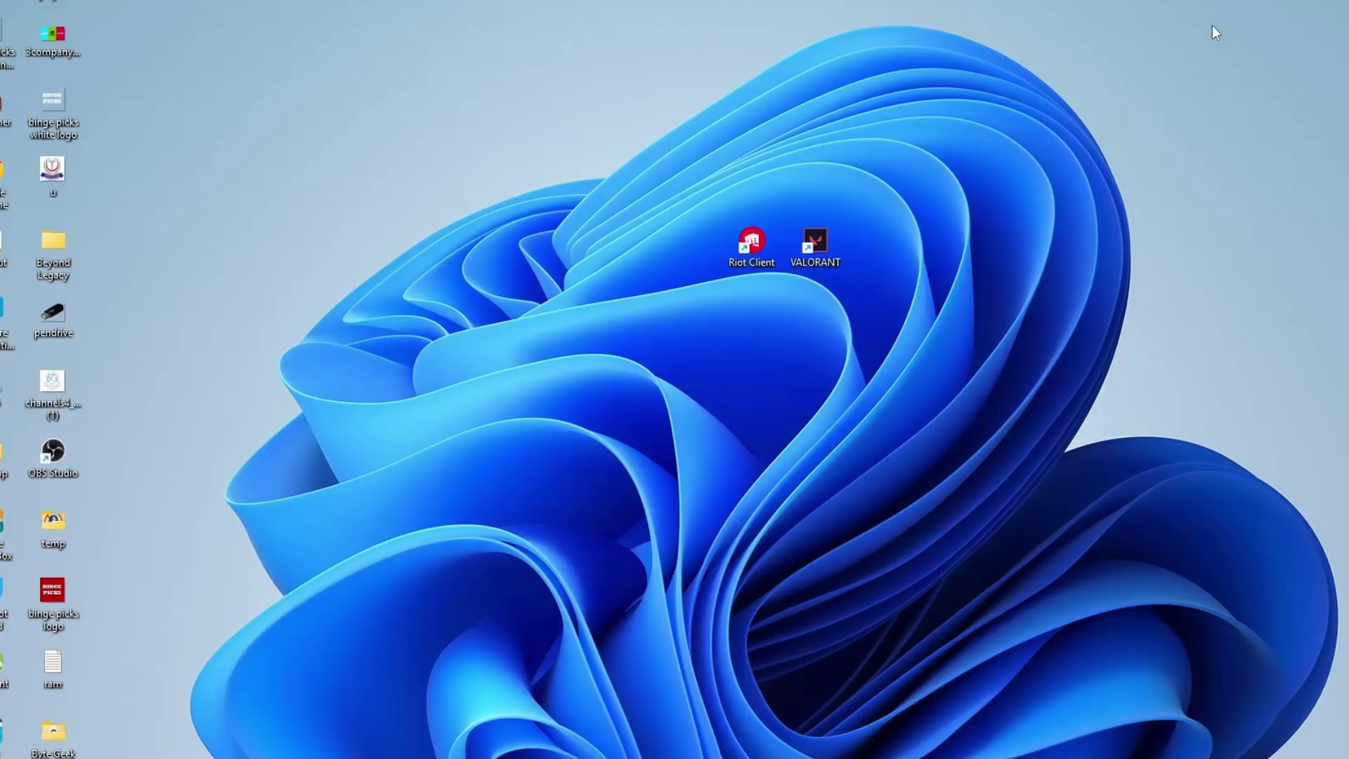
From the VALORANT shortcut's file location, browse to VALORANT\live\ShooterGame\Binaries\Win64
right_click(821, 233)
click(913, 604)
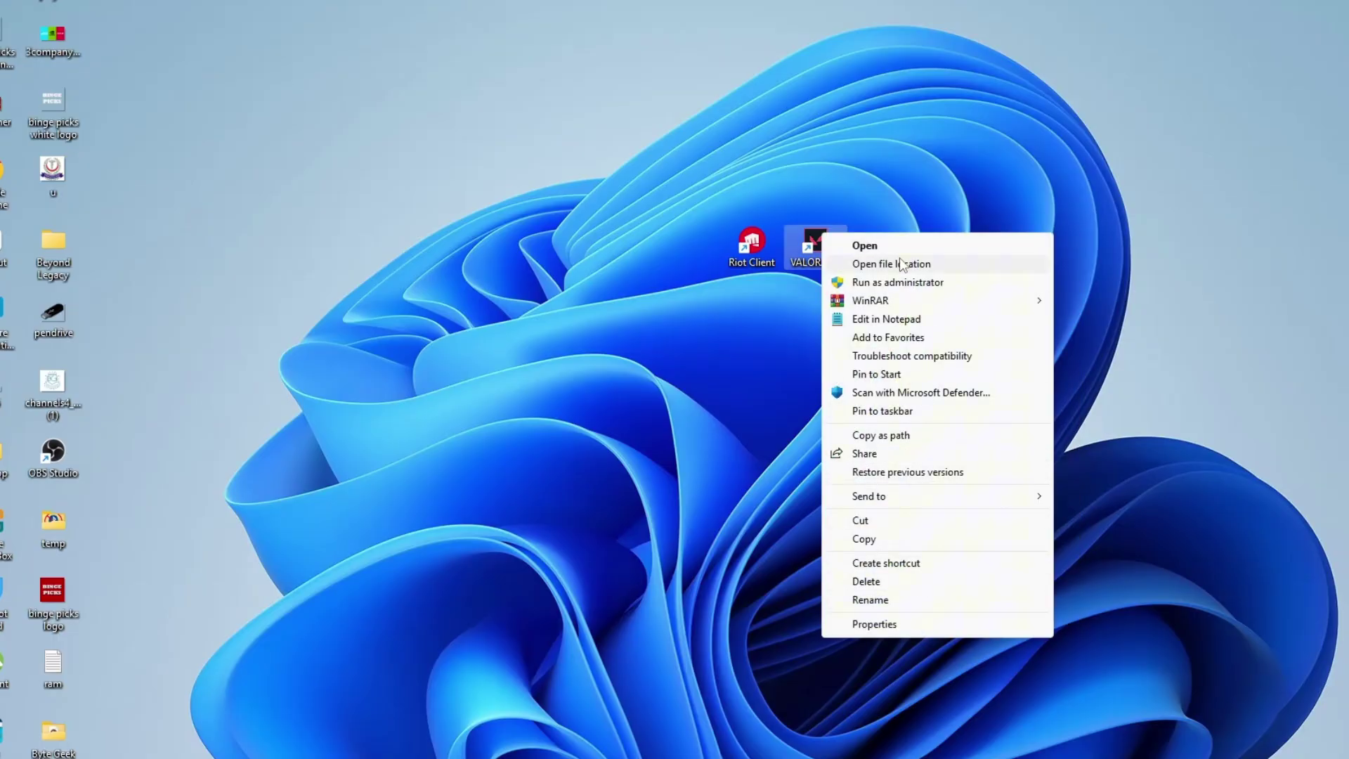
click(924, 265)
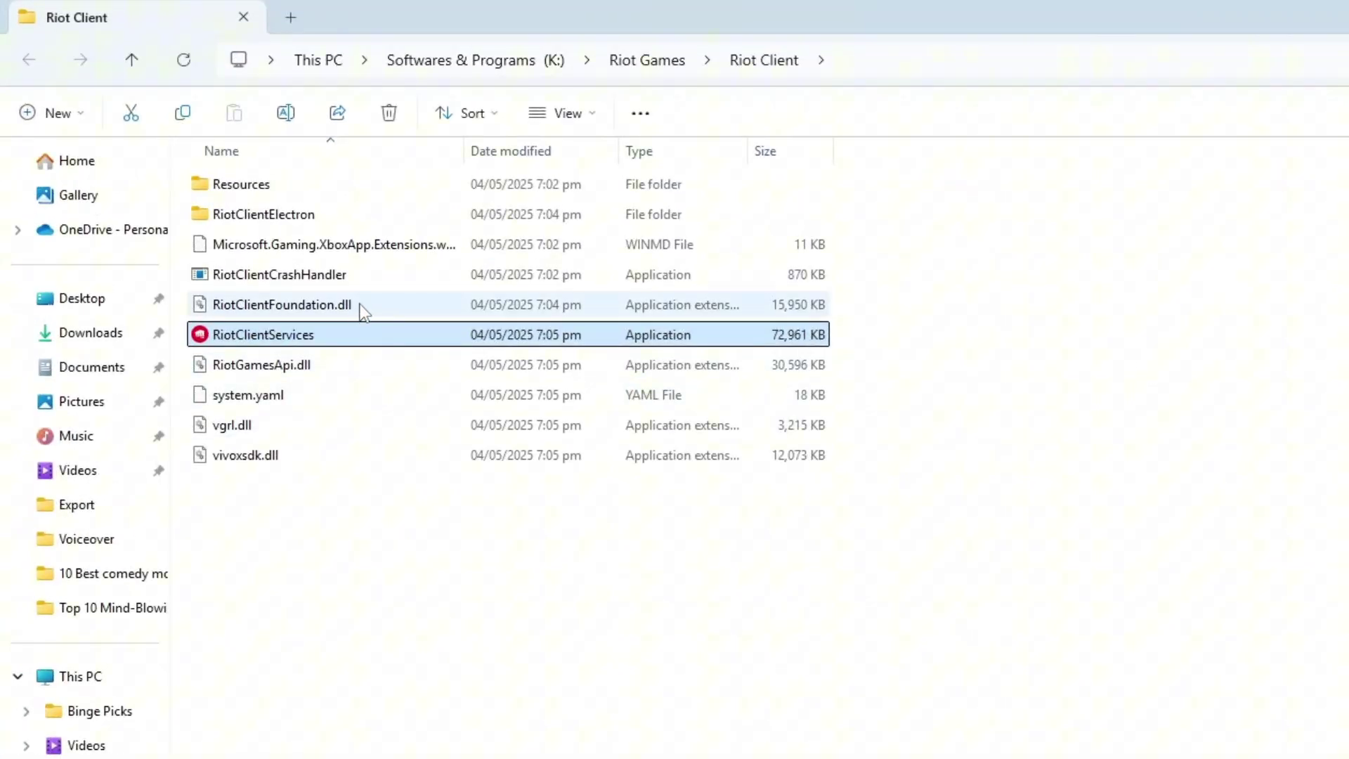
click(614, 69)
double_click(288, 216)
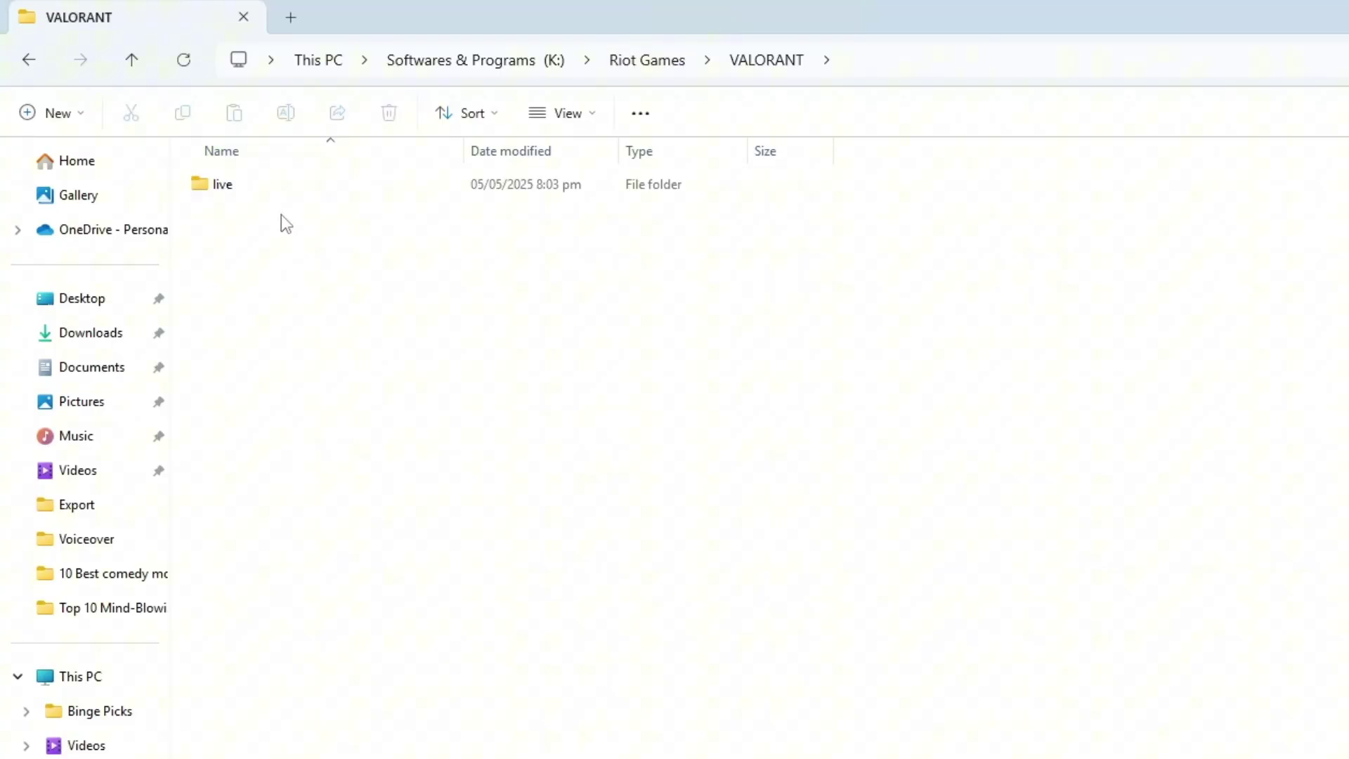
double_click(257, 192)
double_click(281, 209)
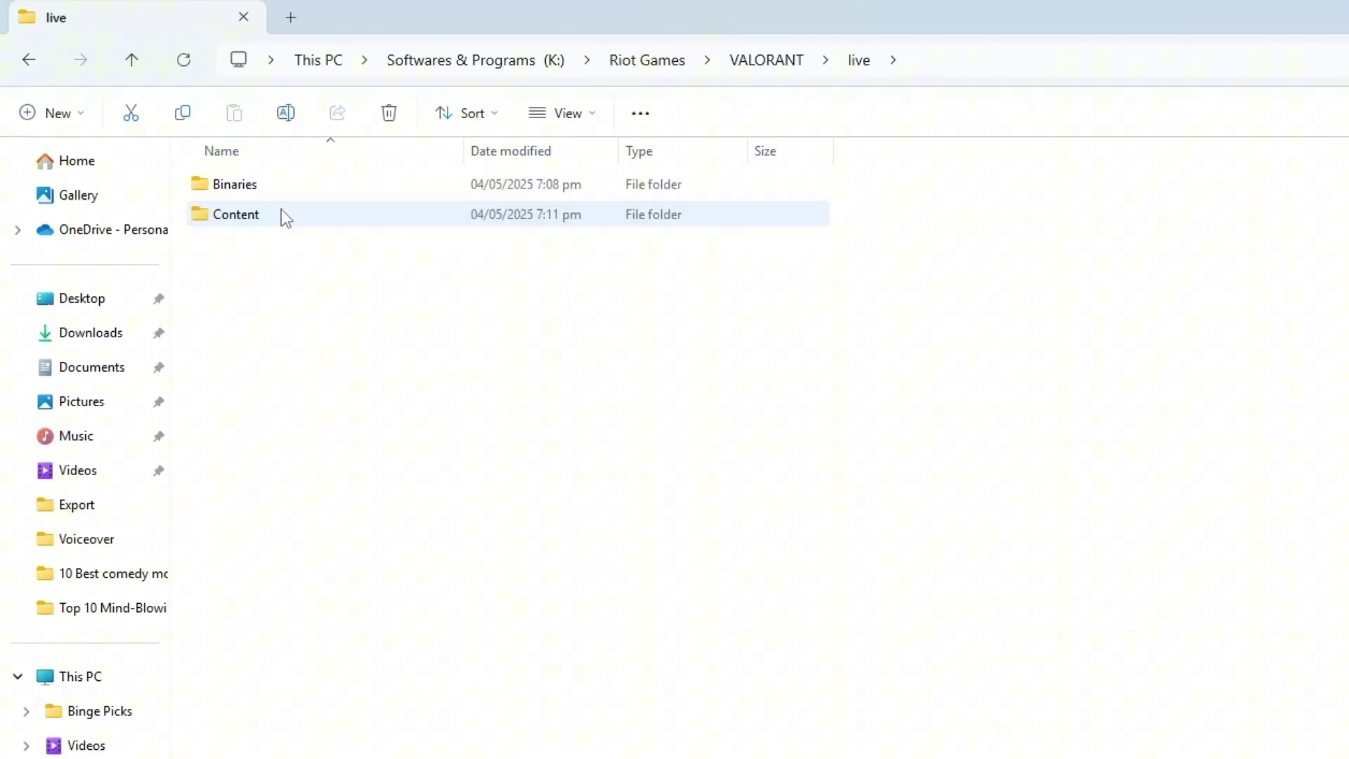
double_click(276, 194)
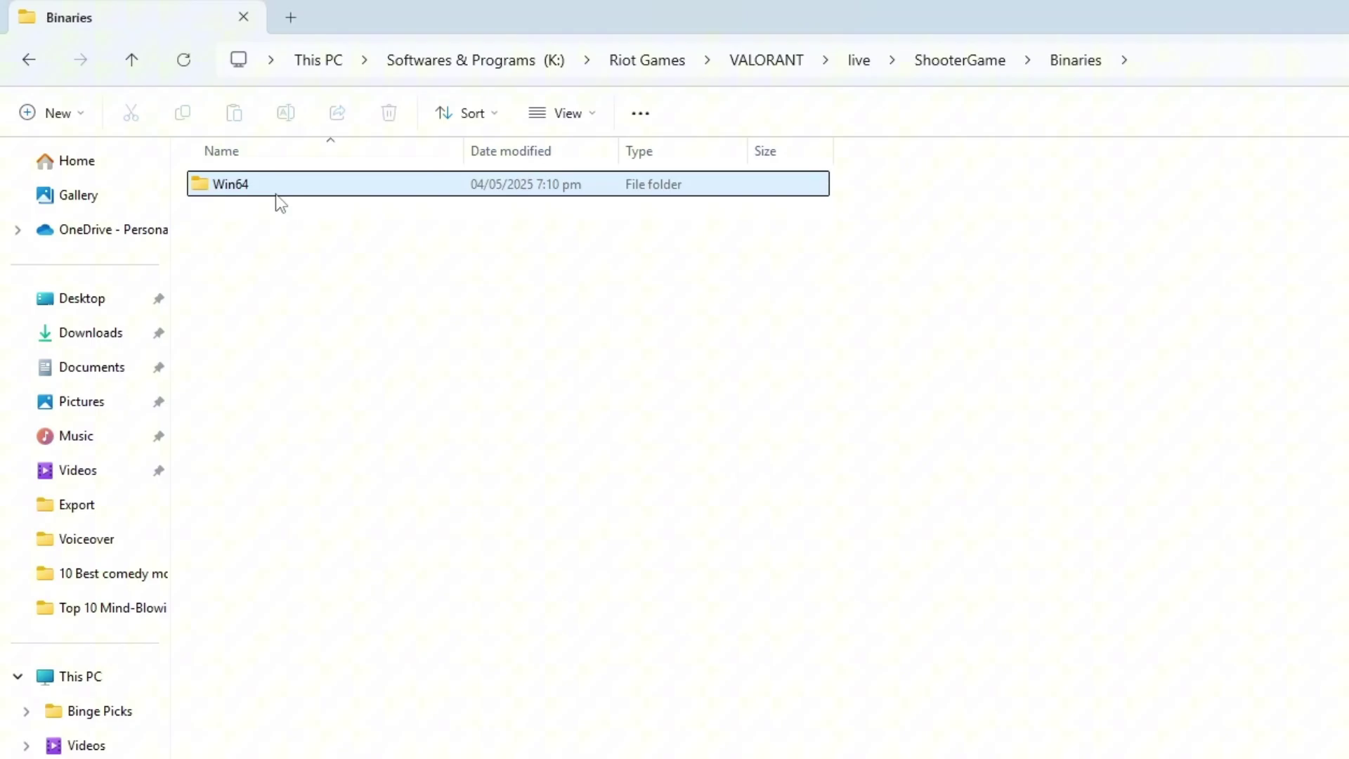
double_click(275, 194)
Select the VALORANT-Win64-Shipping executable in the Win64 folder
click(626, 523)
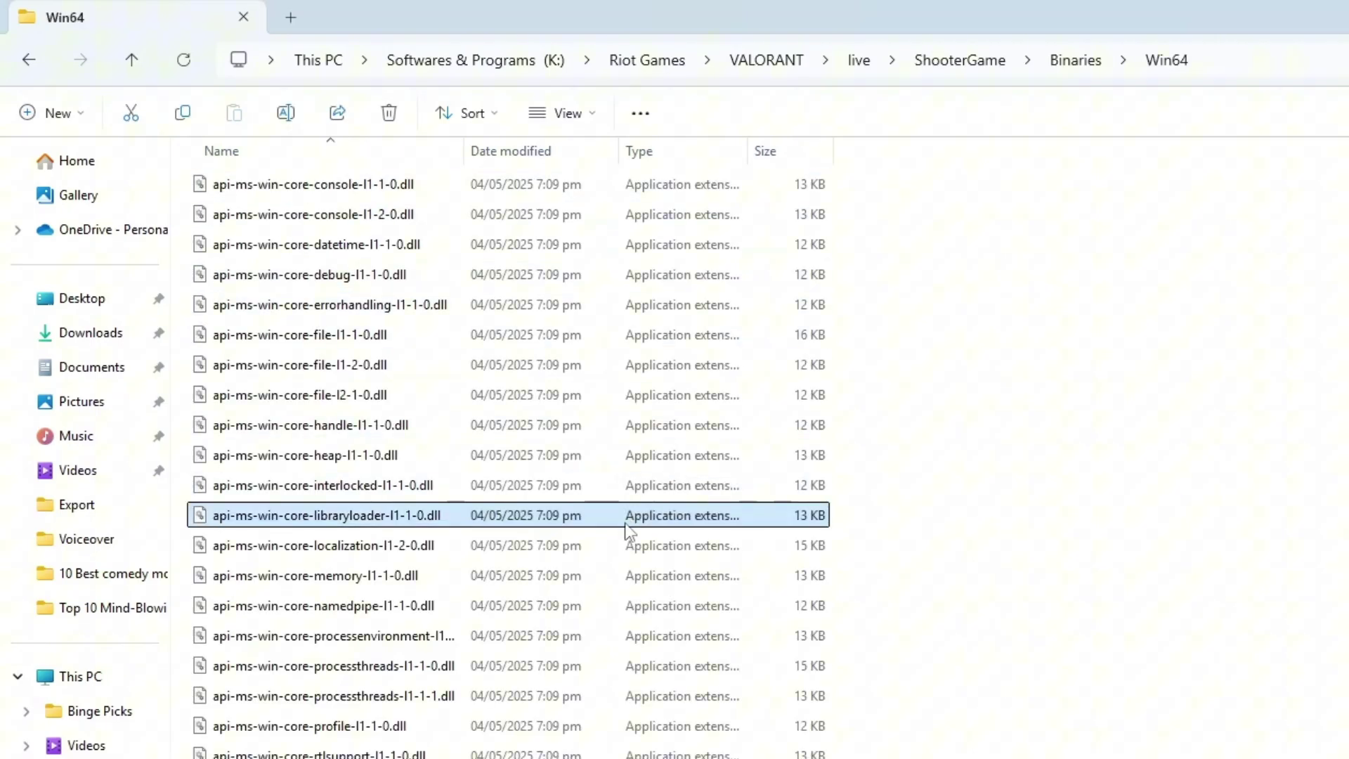
scroll(647, 576, down, 1)
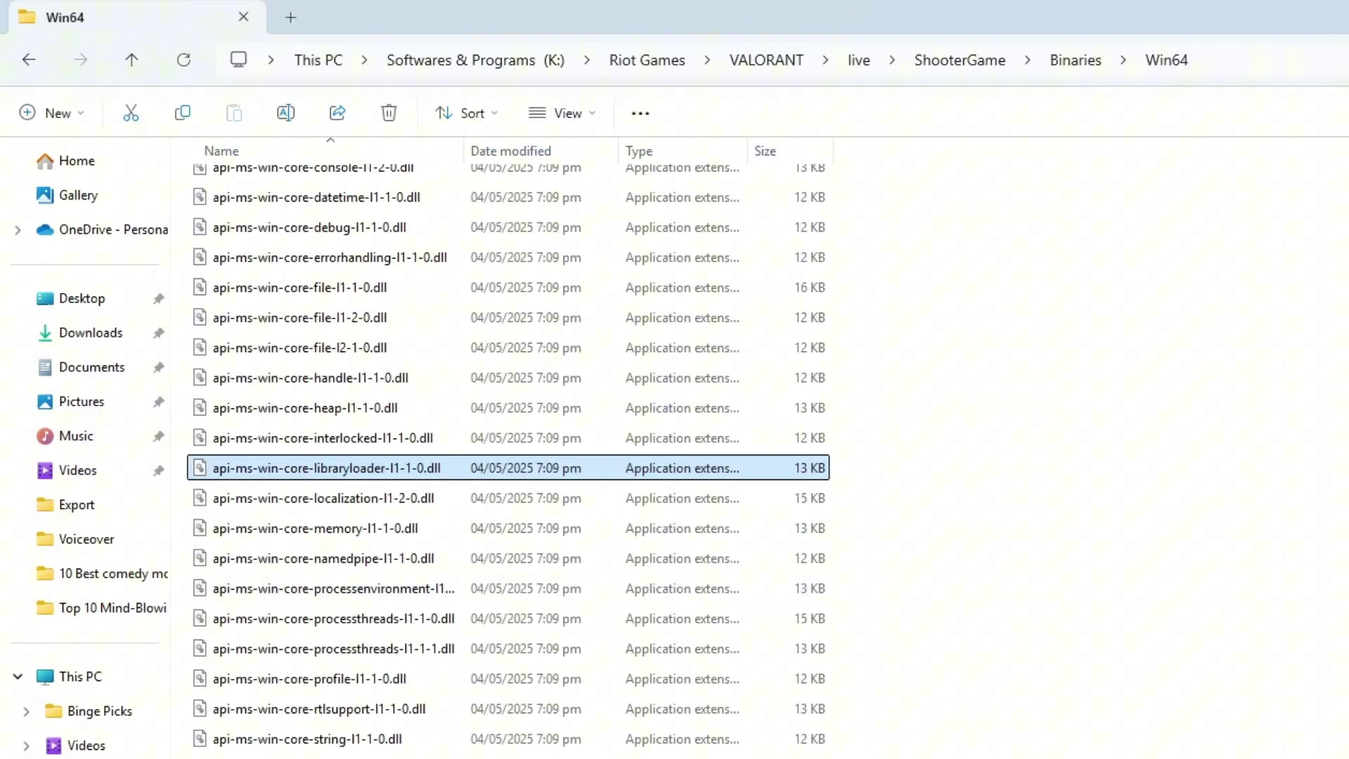
scroll(508, 460, down, 10)
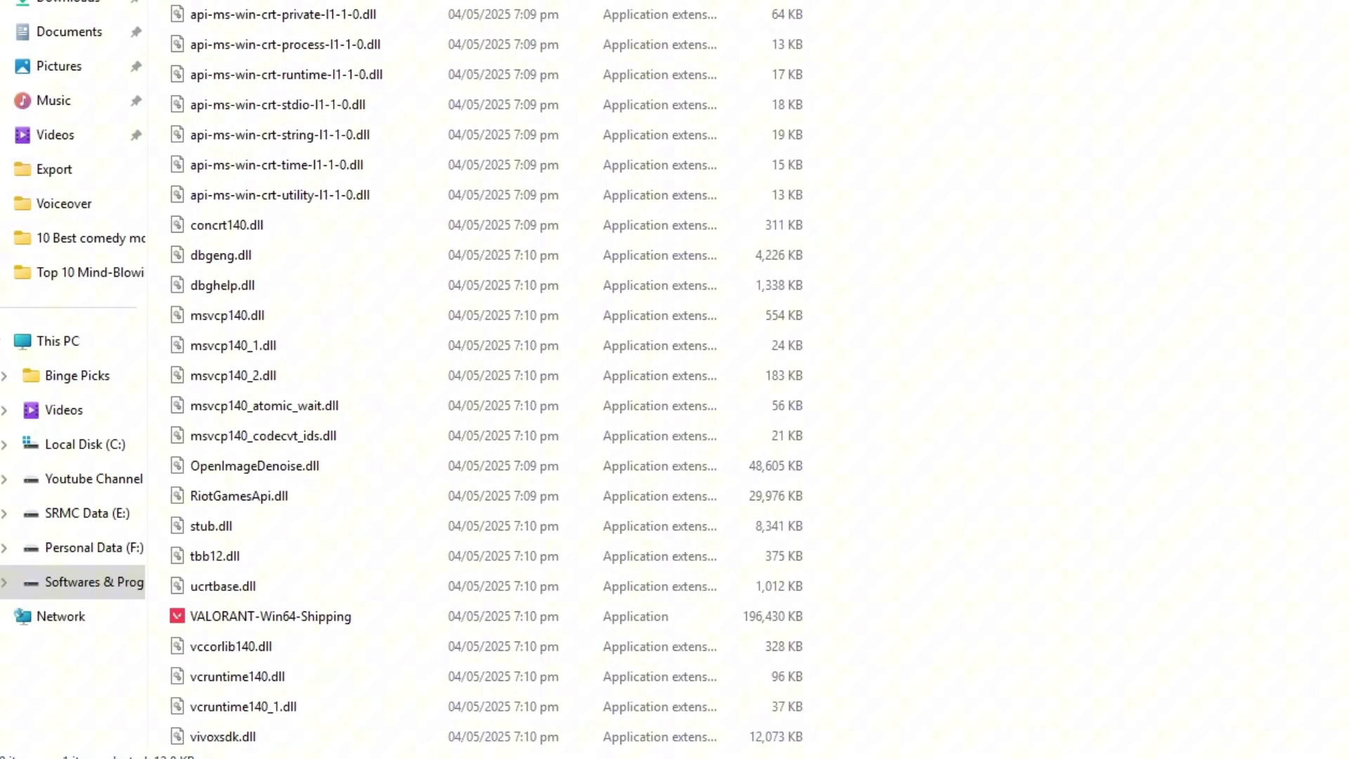
click(316, 625)
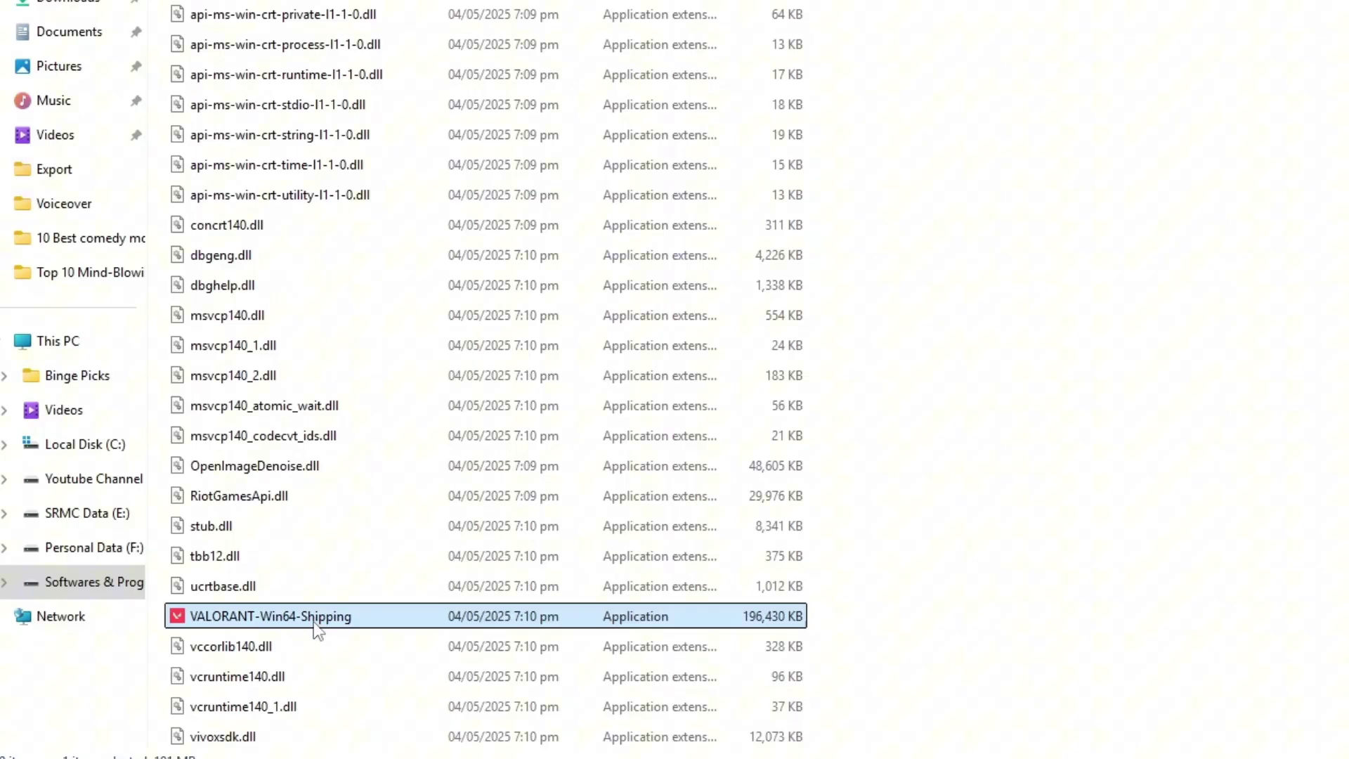
Enable Disable fullscreen optimizations for VALORANT-Win64-Shipping, leaving run as administrator off, and apply
right_click(314, 621)
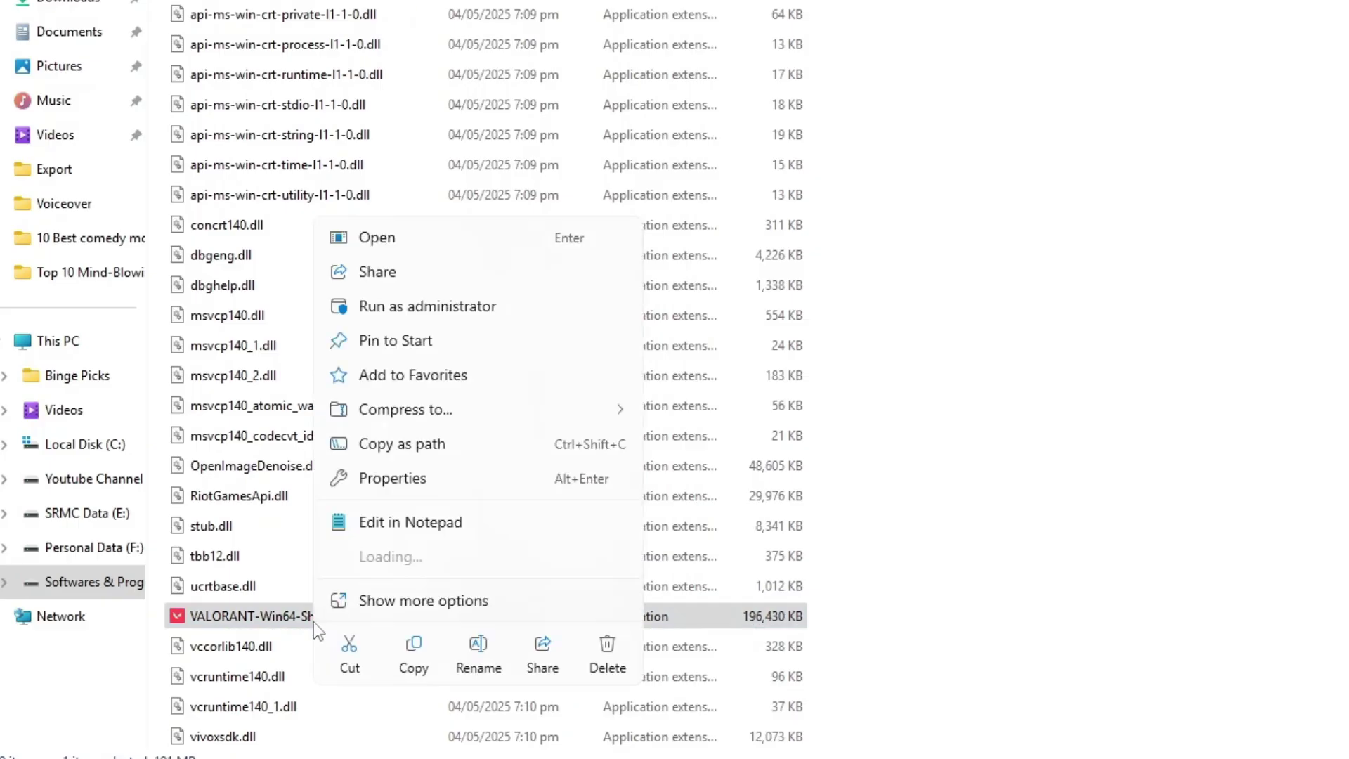
click(382, 601)
click(390, 604)
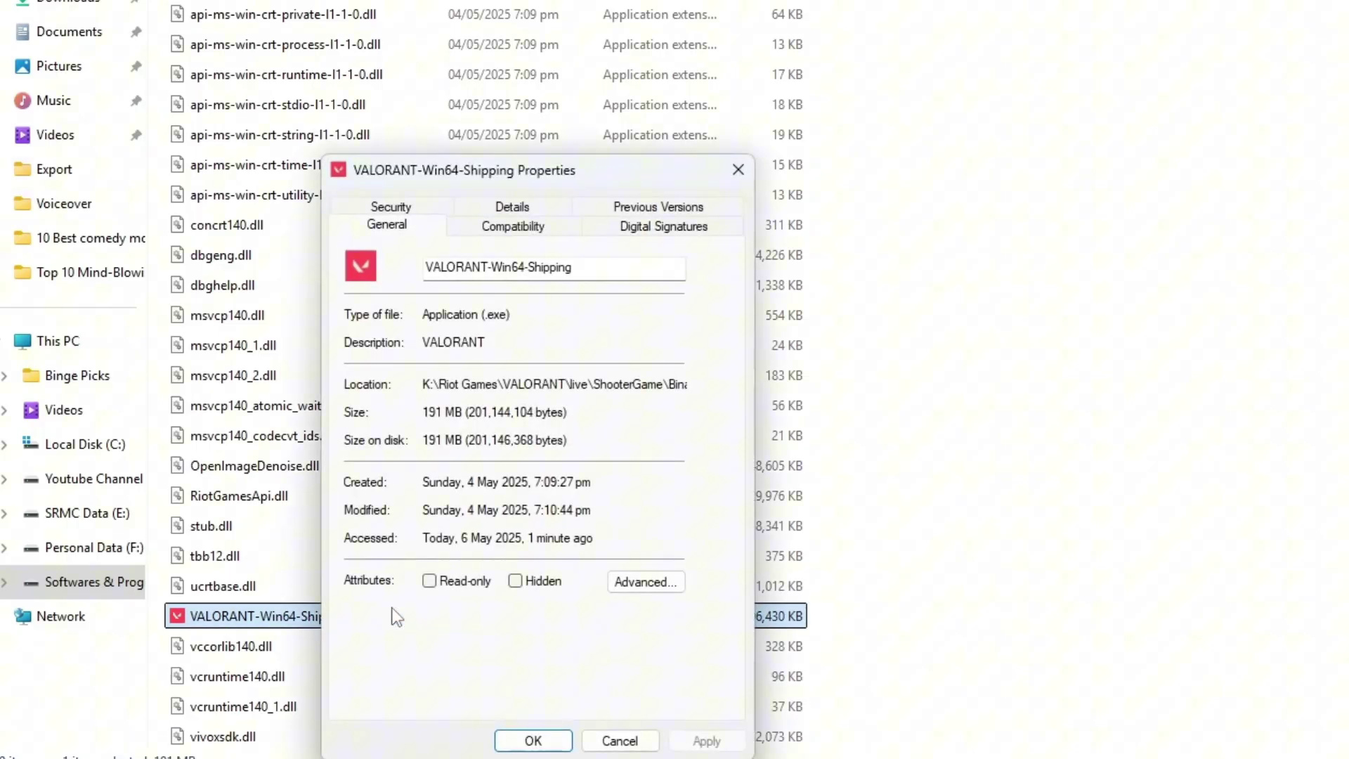
click(514, 228)
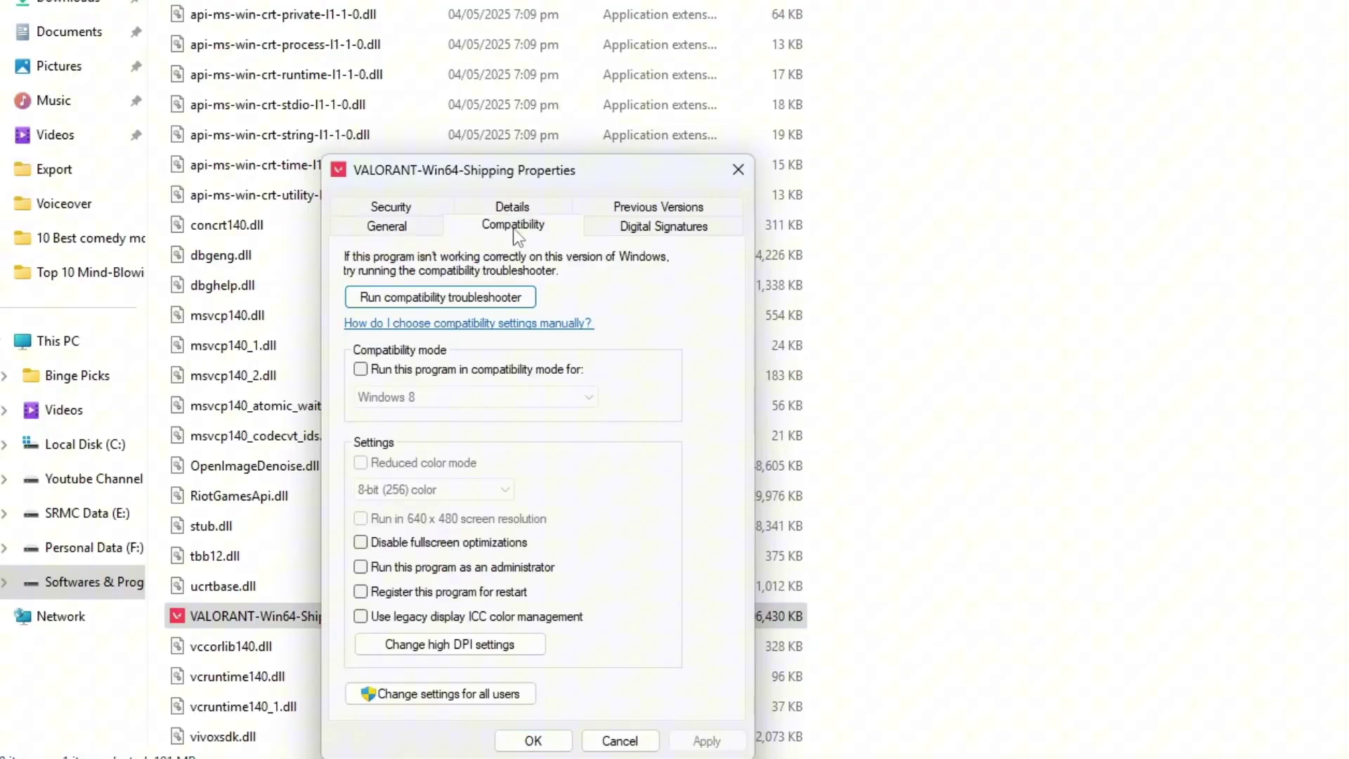
click(357, 546)
click(706, 740)
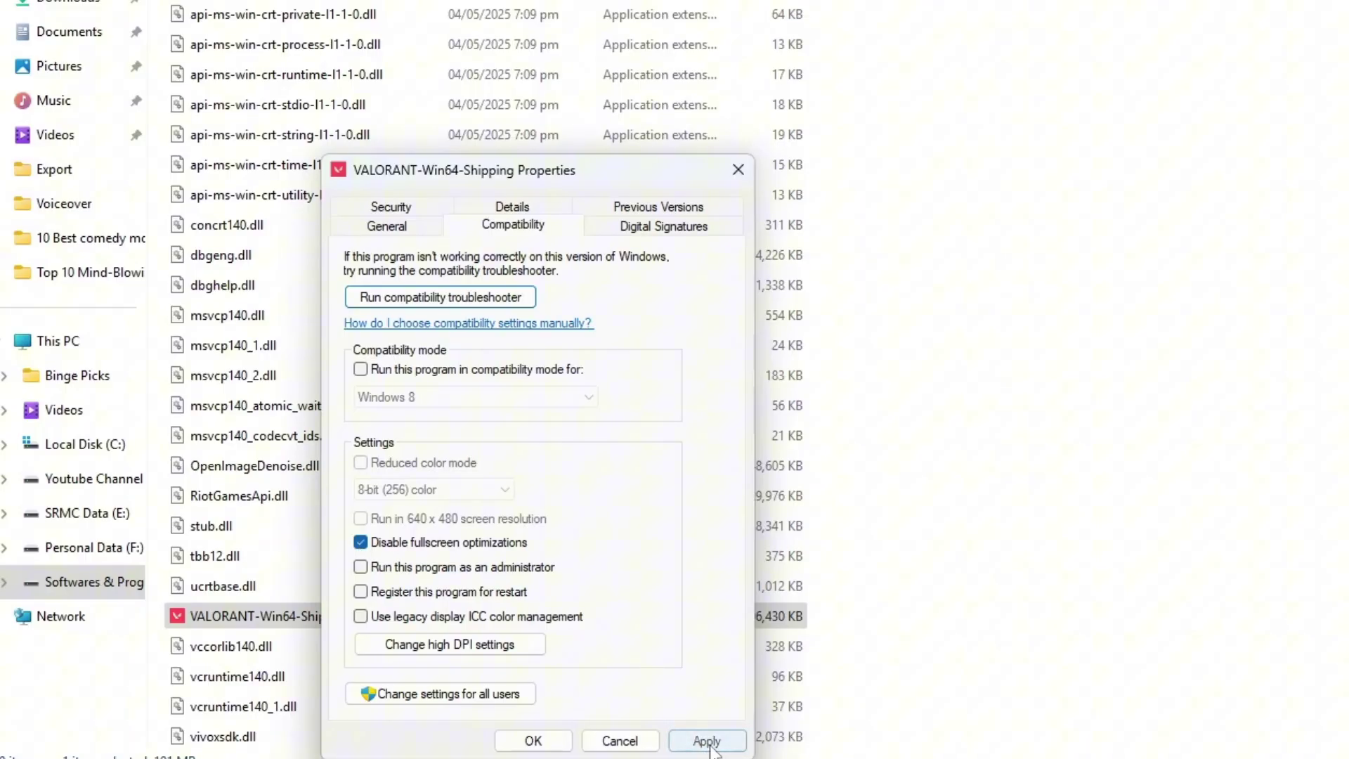
click(532, 740)
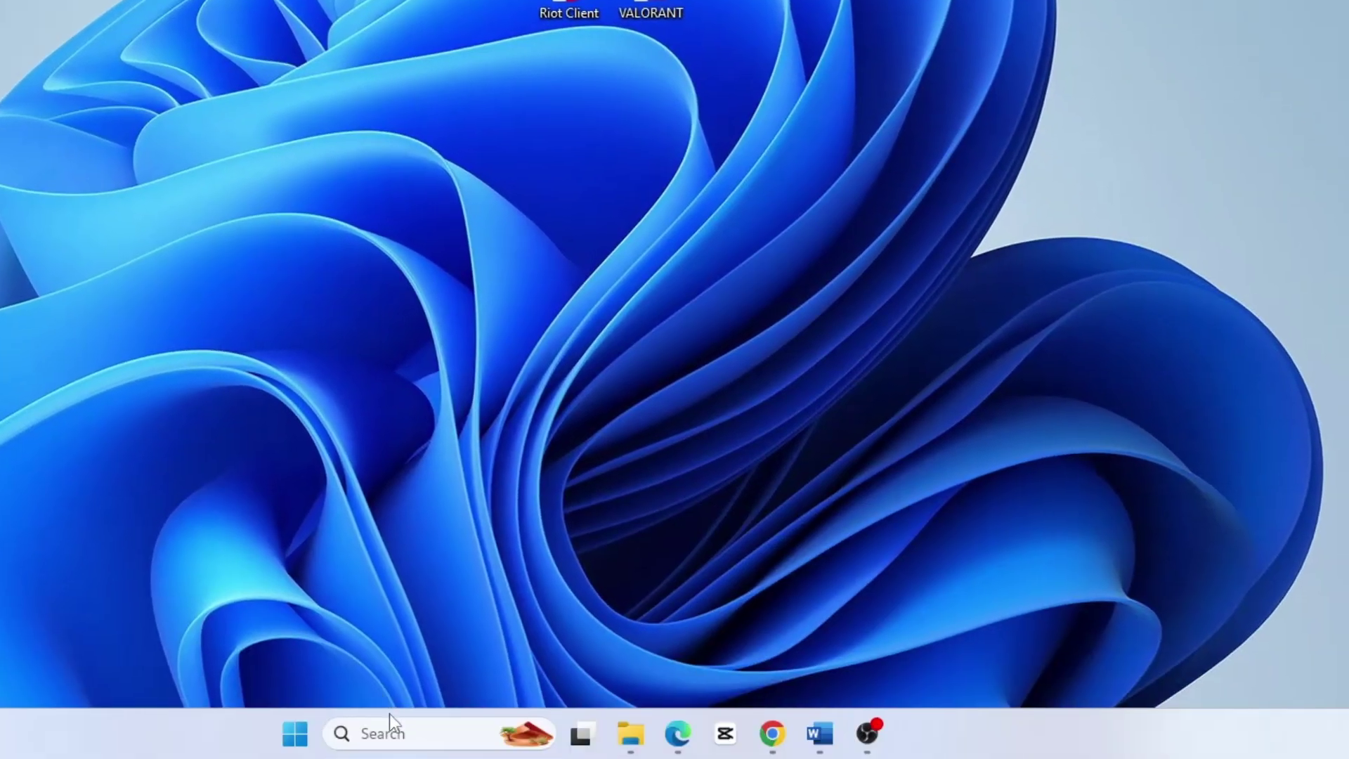
Launch Services from a 'servi' search and jump to the vgc service
click(393, 731)
text(servi)
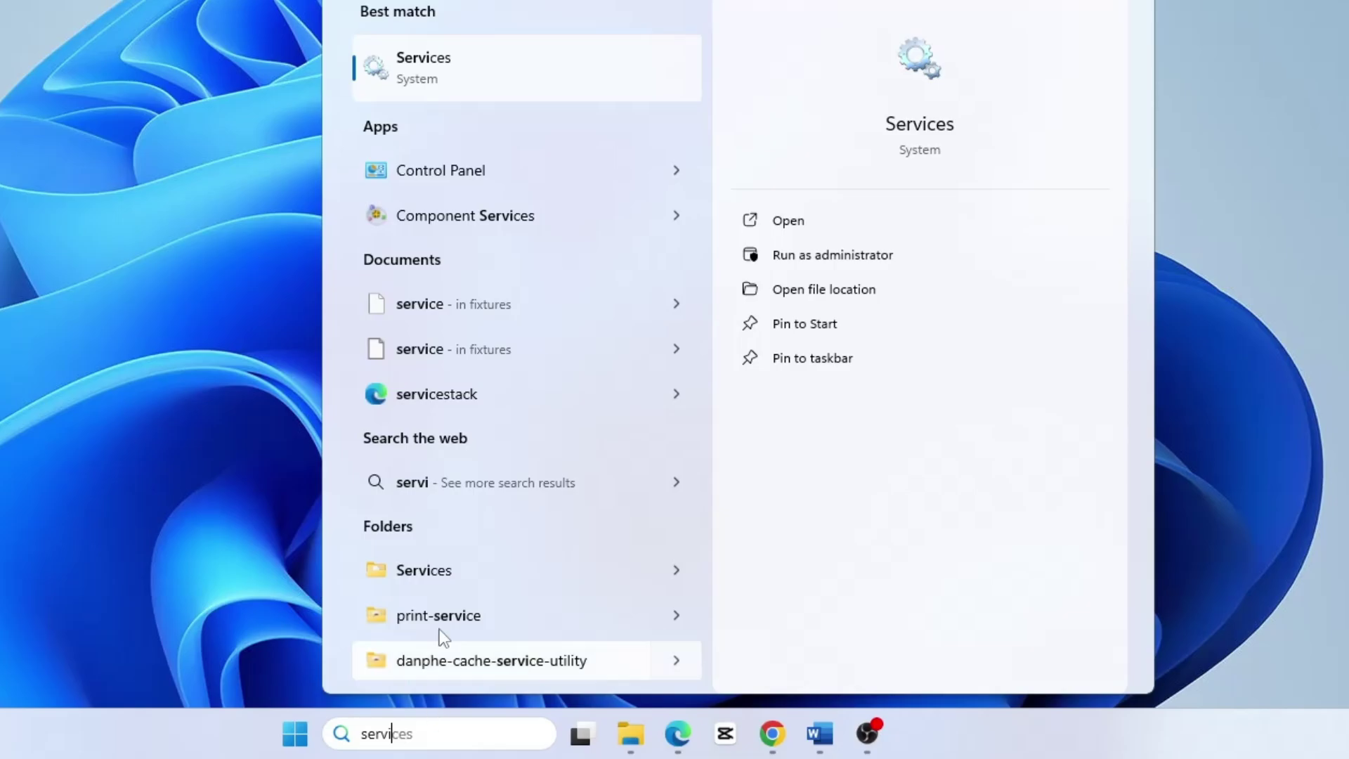
click(483, 70)
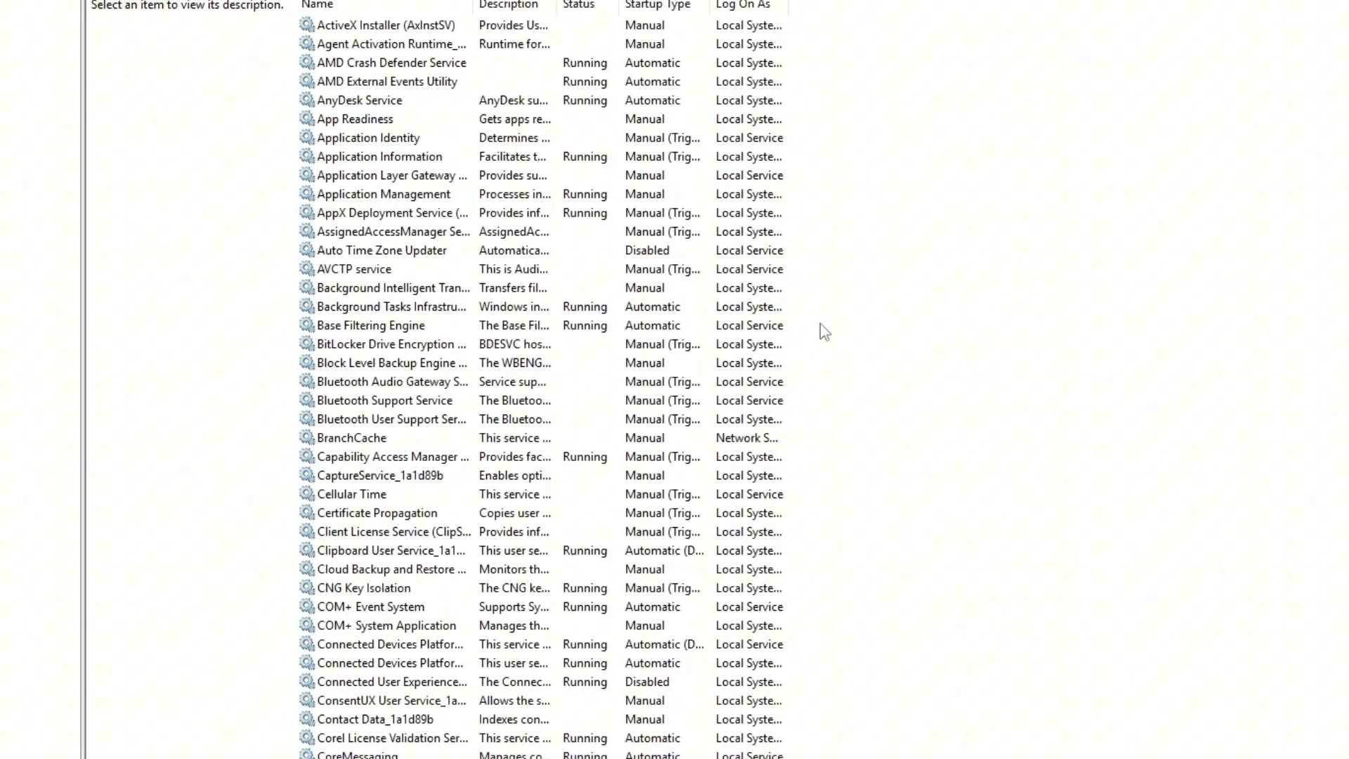
click(432, 551)
key(v)
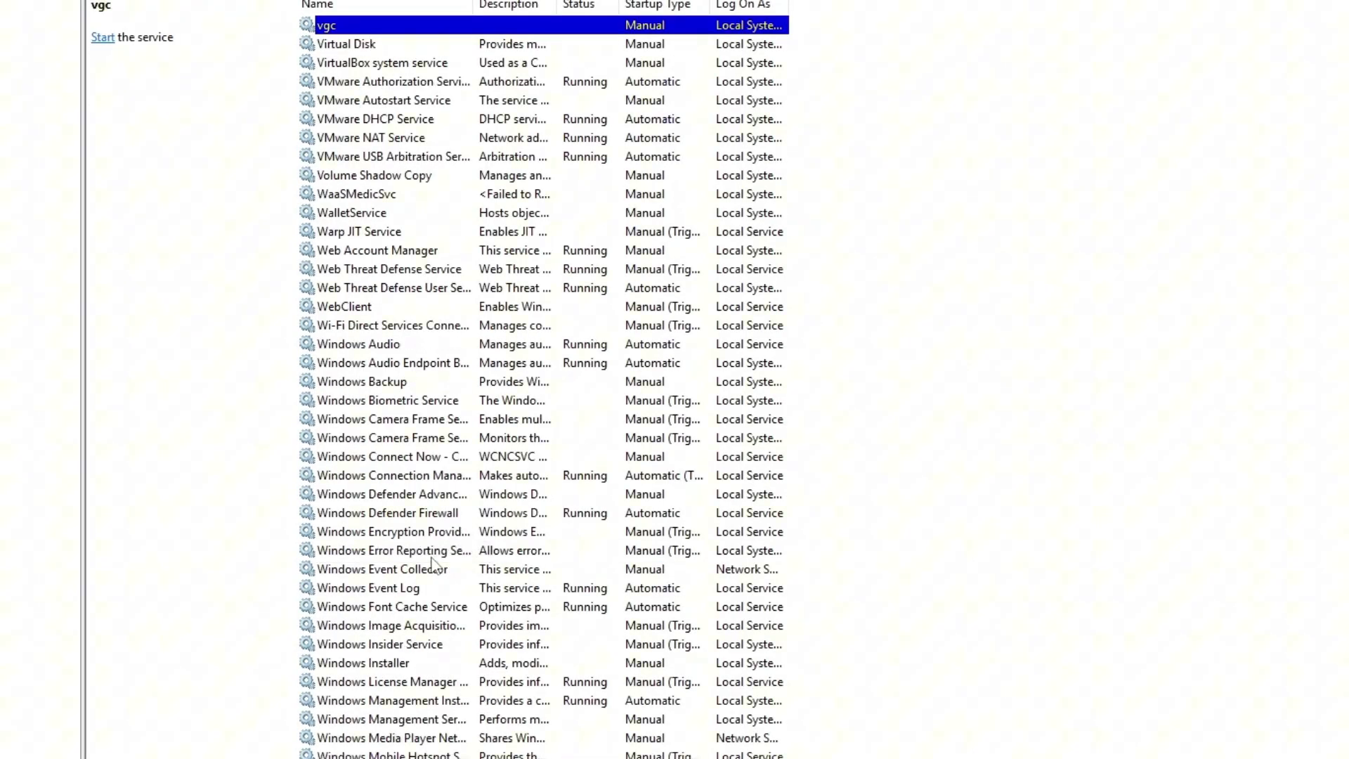
Set the vgc service's startup type to Automatic, start it, and apply
right_click(321, 28)
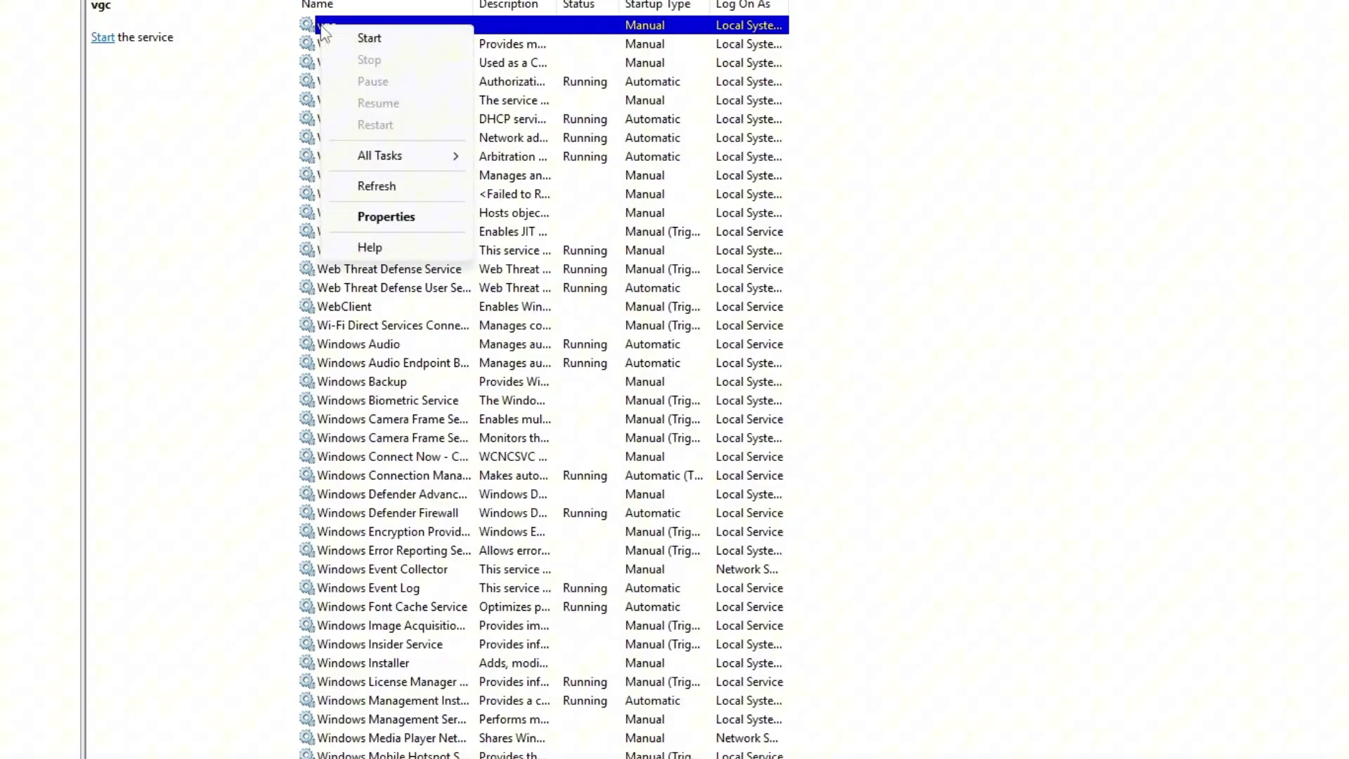
click(373, 219)
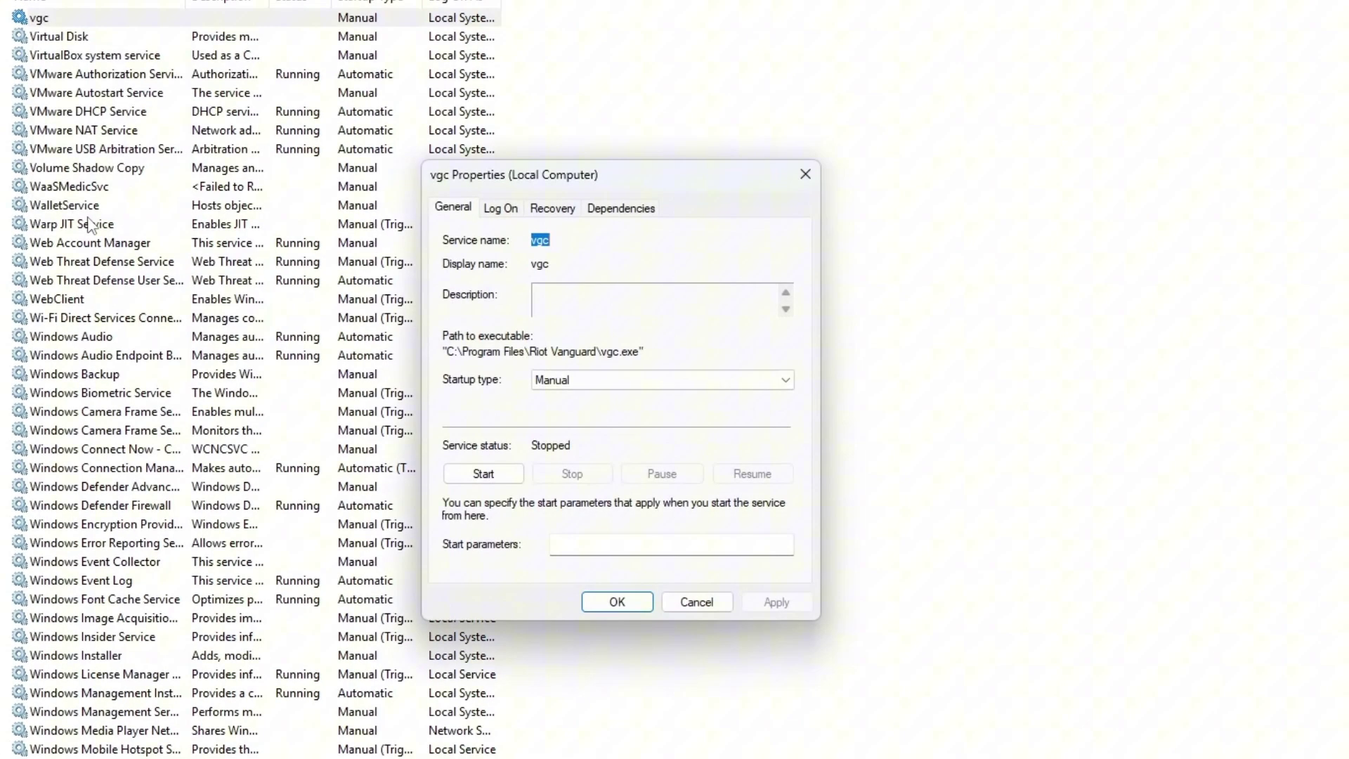
click(564, 382)
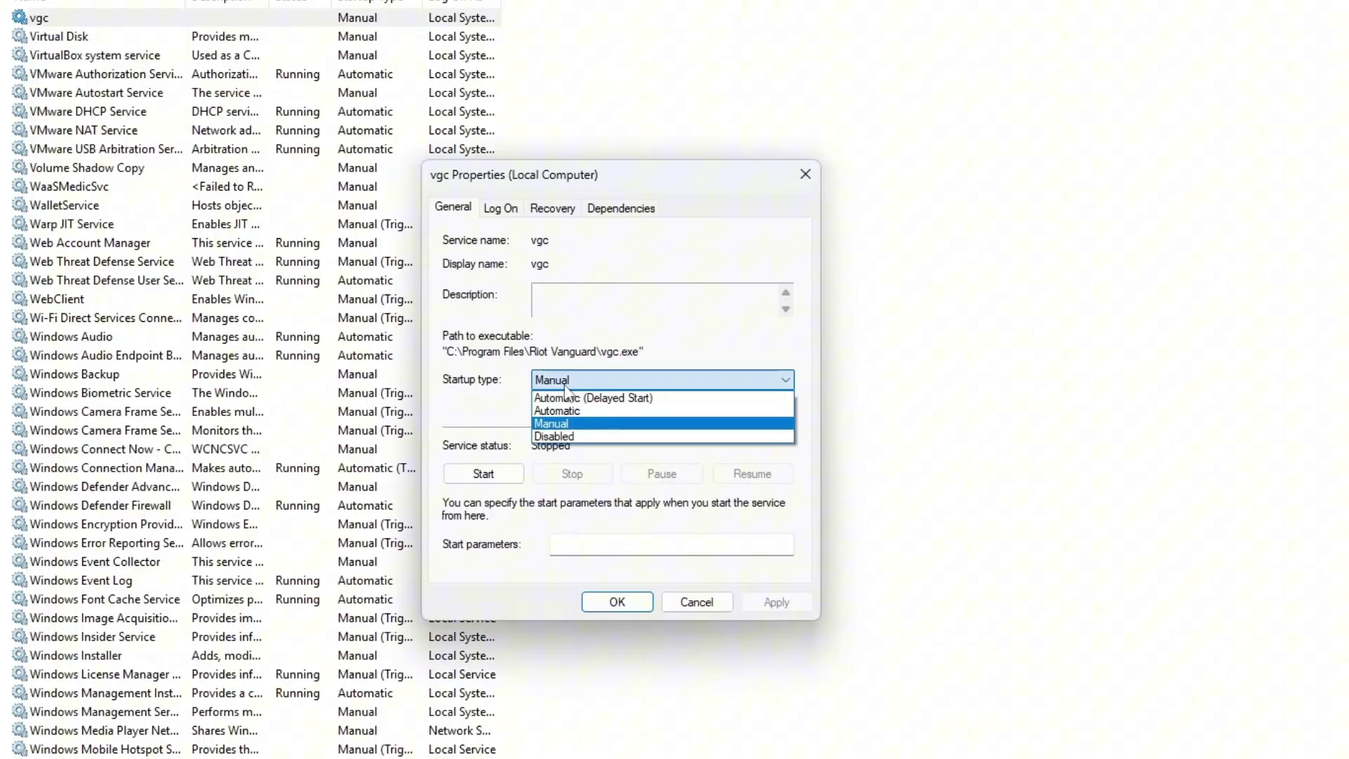
click(642, 411)
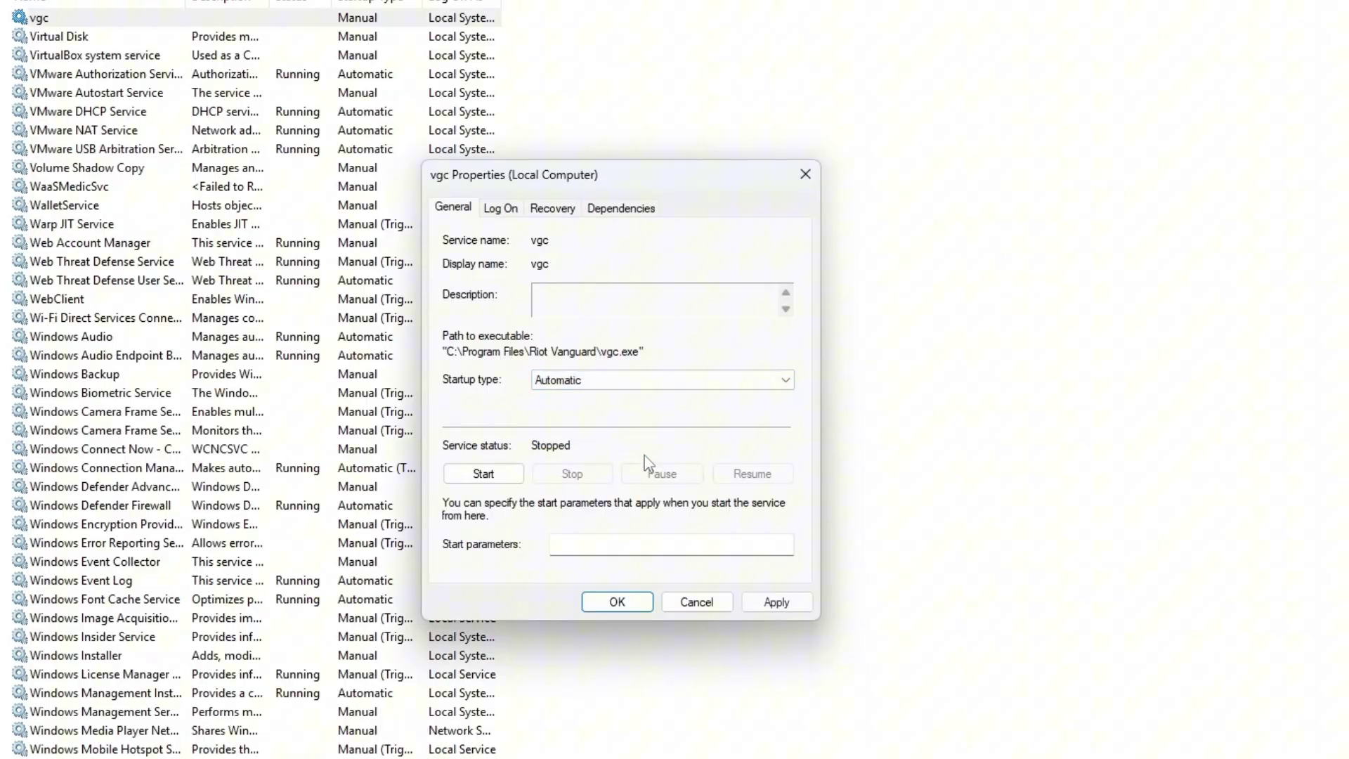
click(483, 474)
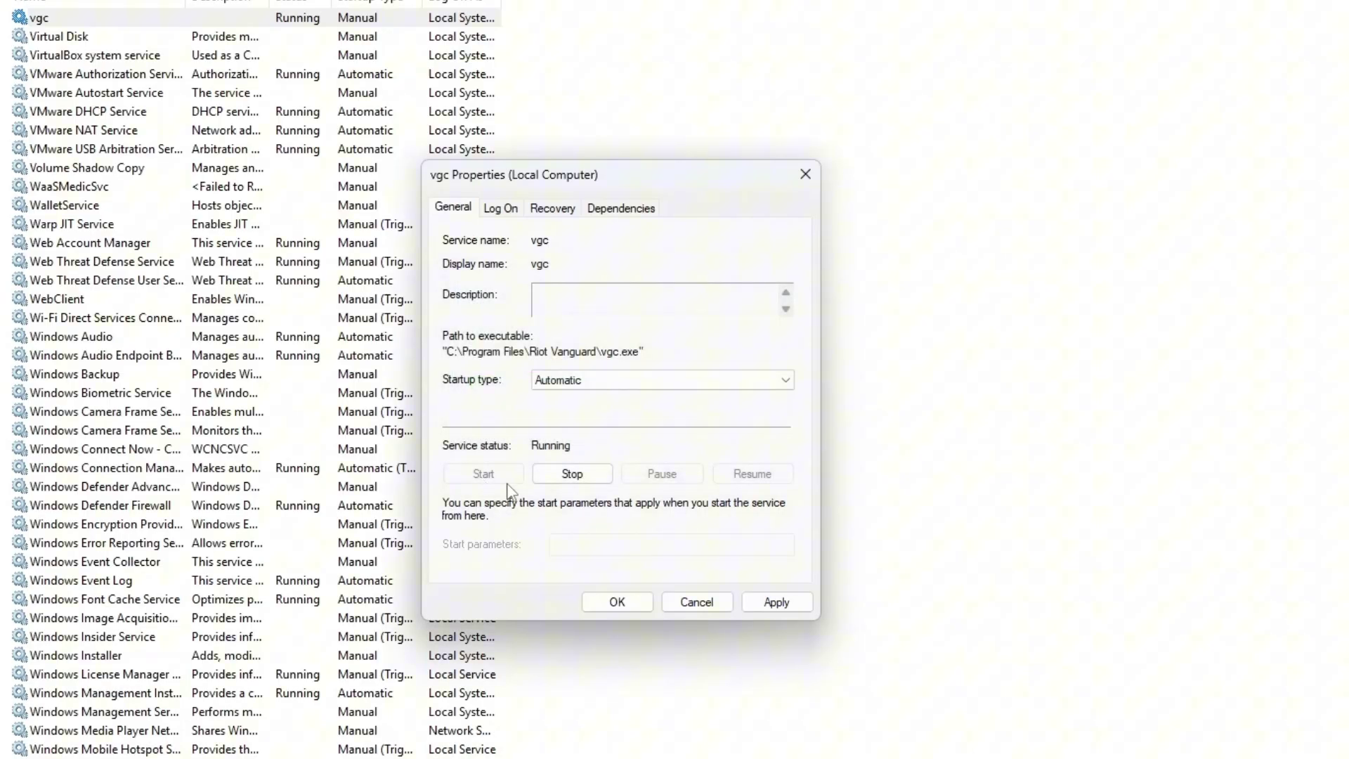
click(776, 601)
click(618, 602)
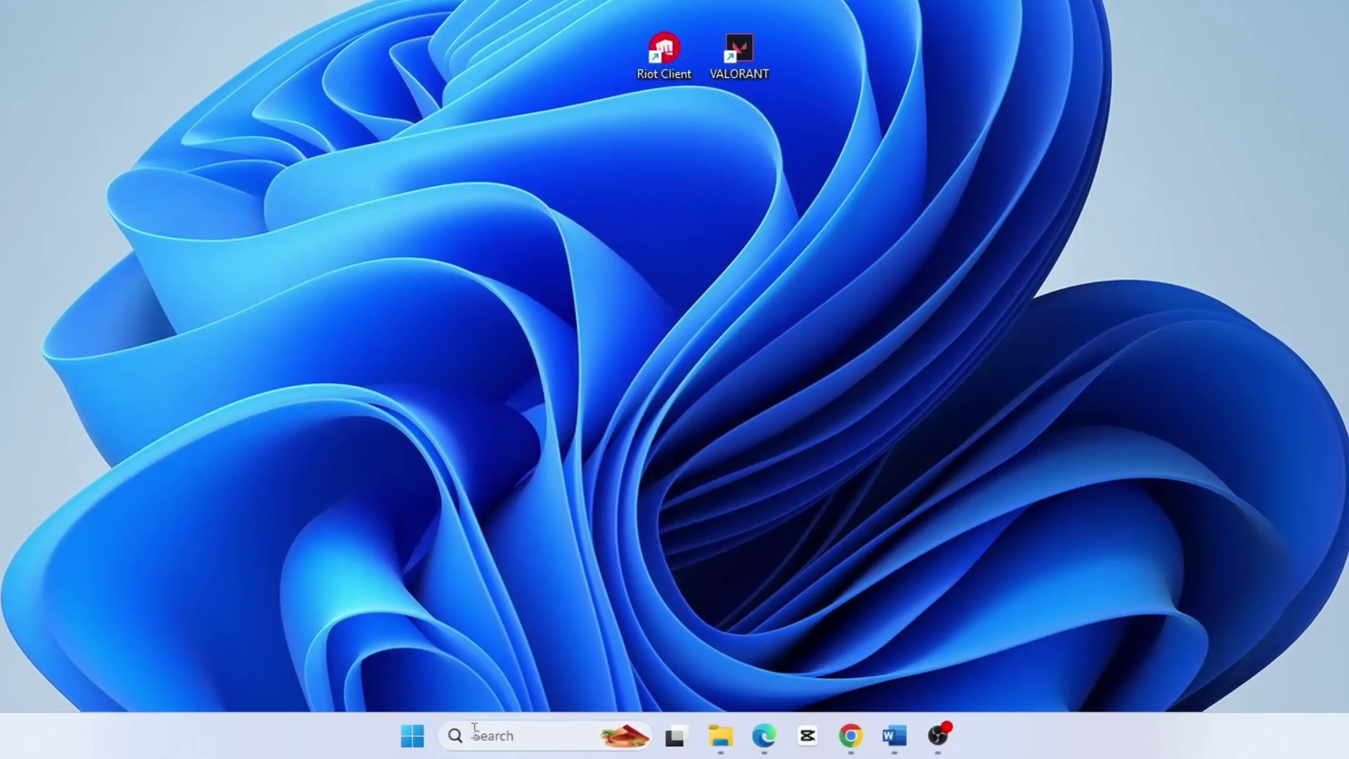
Open System Configuration's Services list and find the vgc entry
click(475, 733)
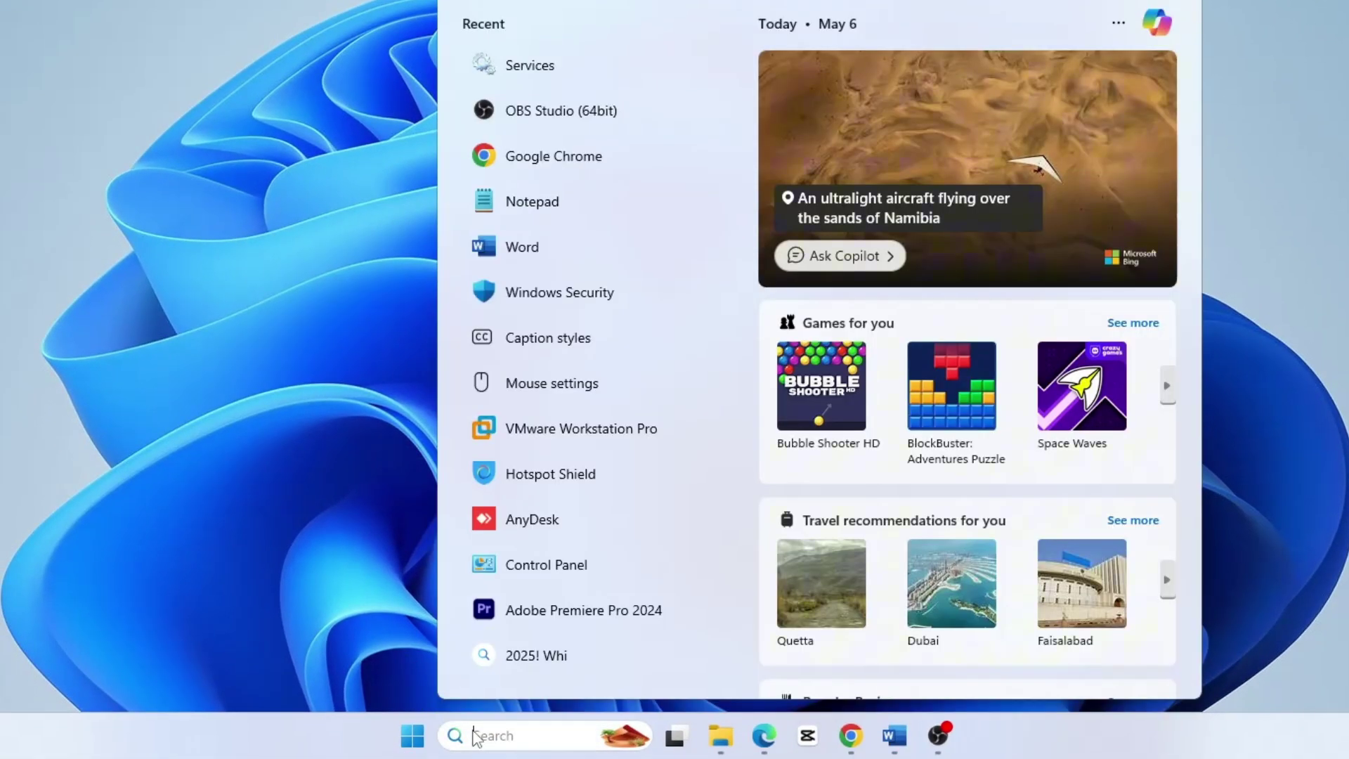
text(systemc)
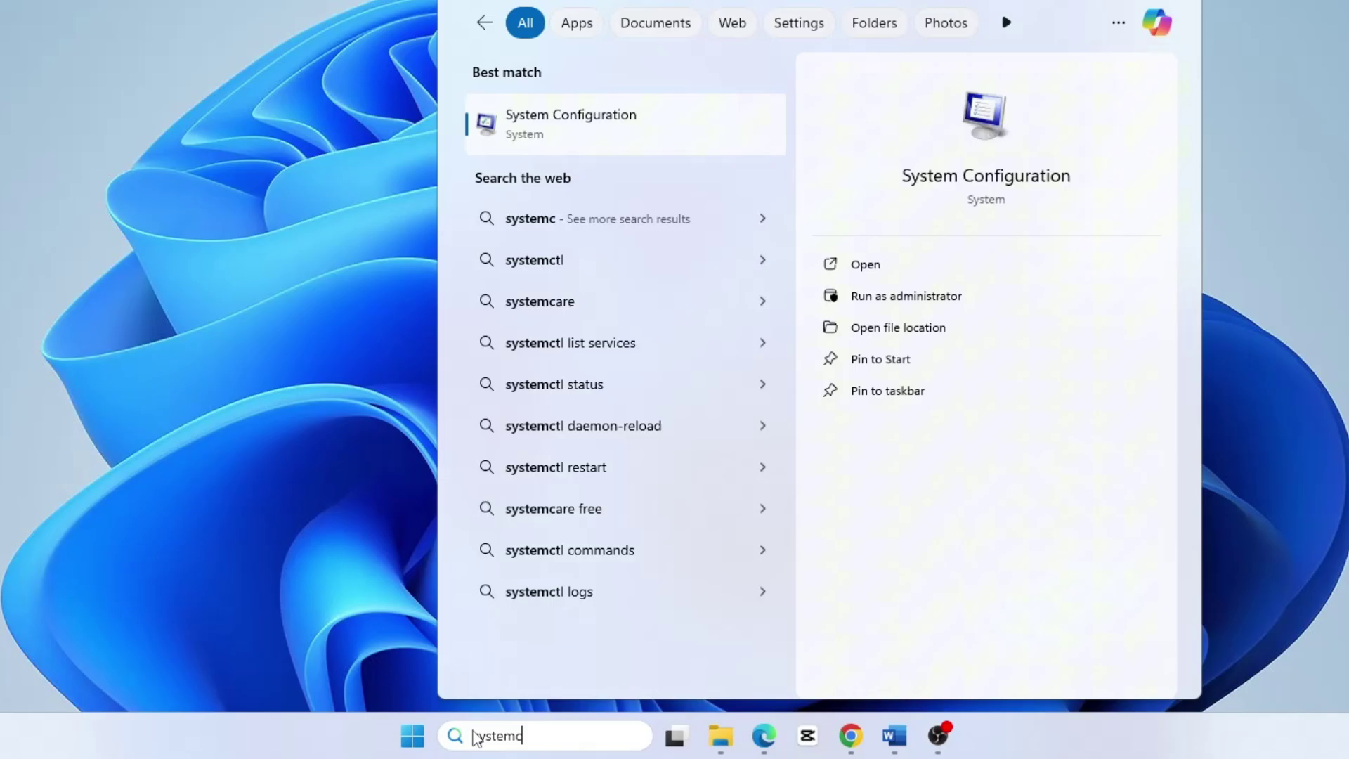
click(590, 133)
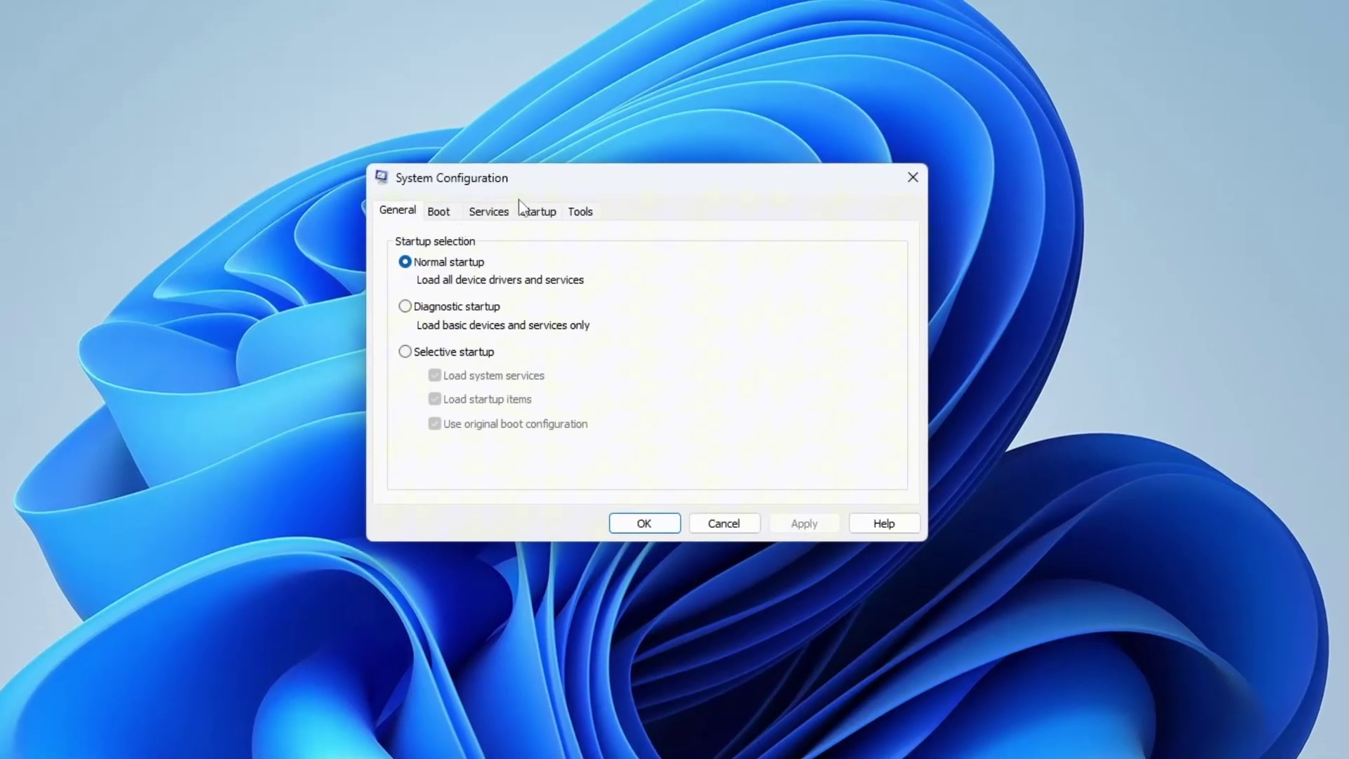
click(498, 211)
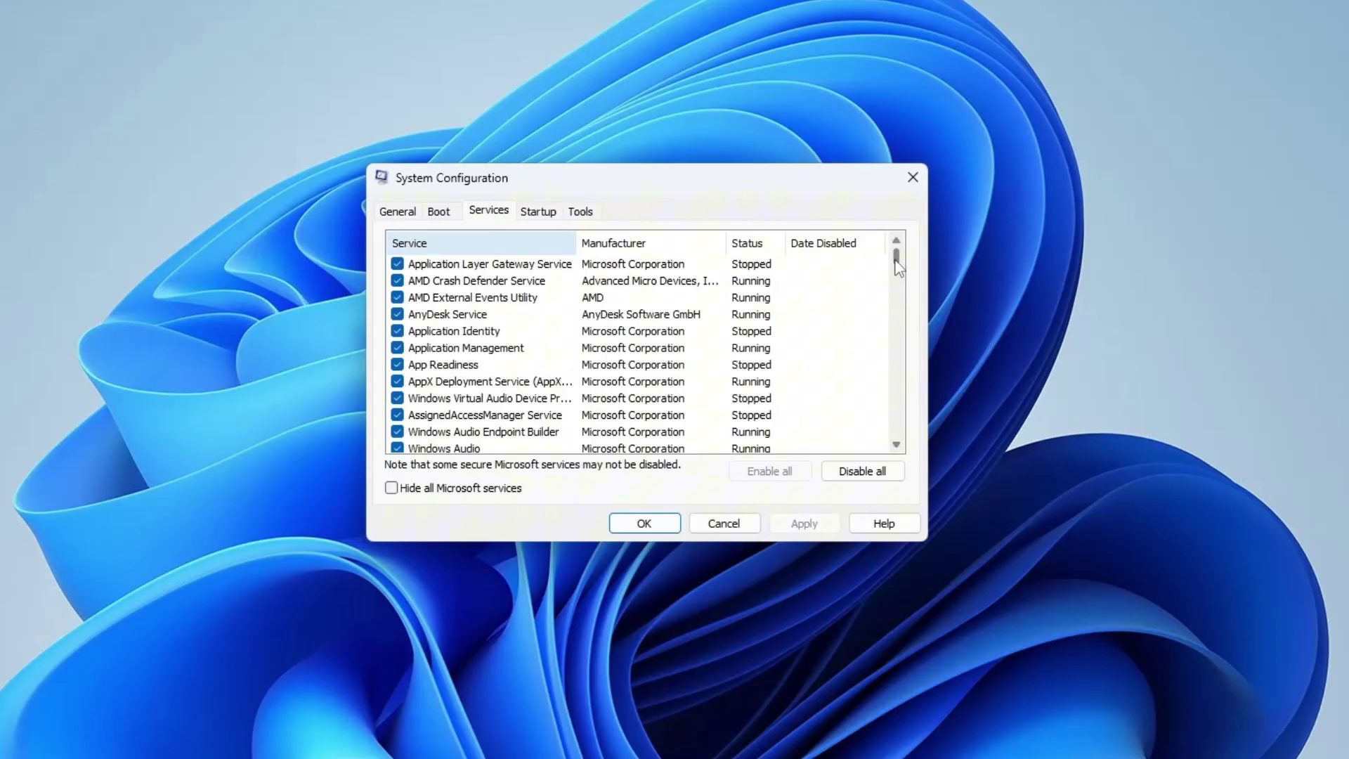
click(637, 382)
key(v)
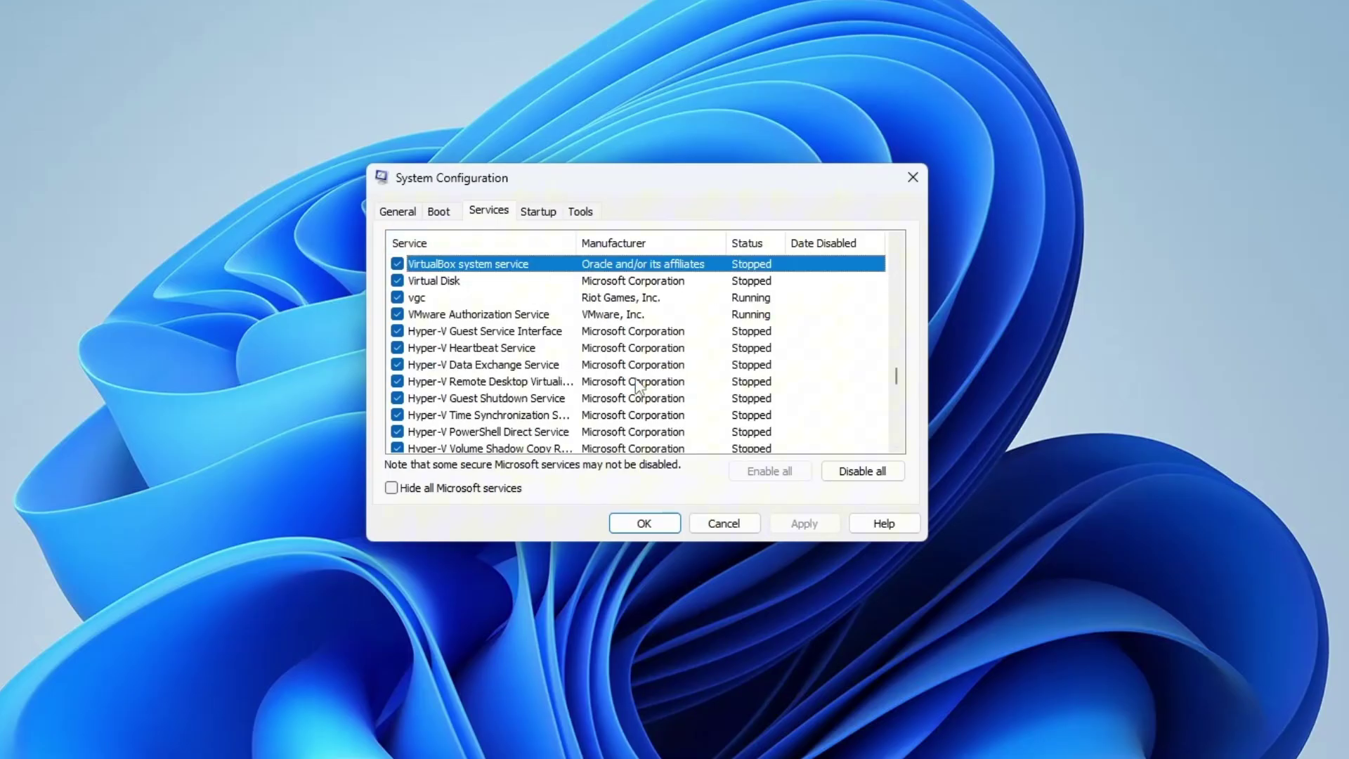
Keep vgc checked, apply and confirm, then exit without restart
click(397, 298)
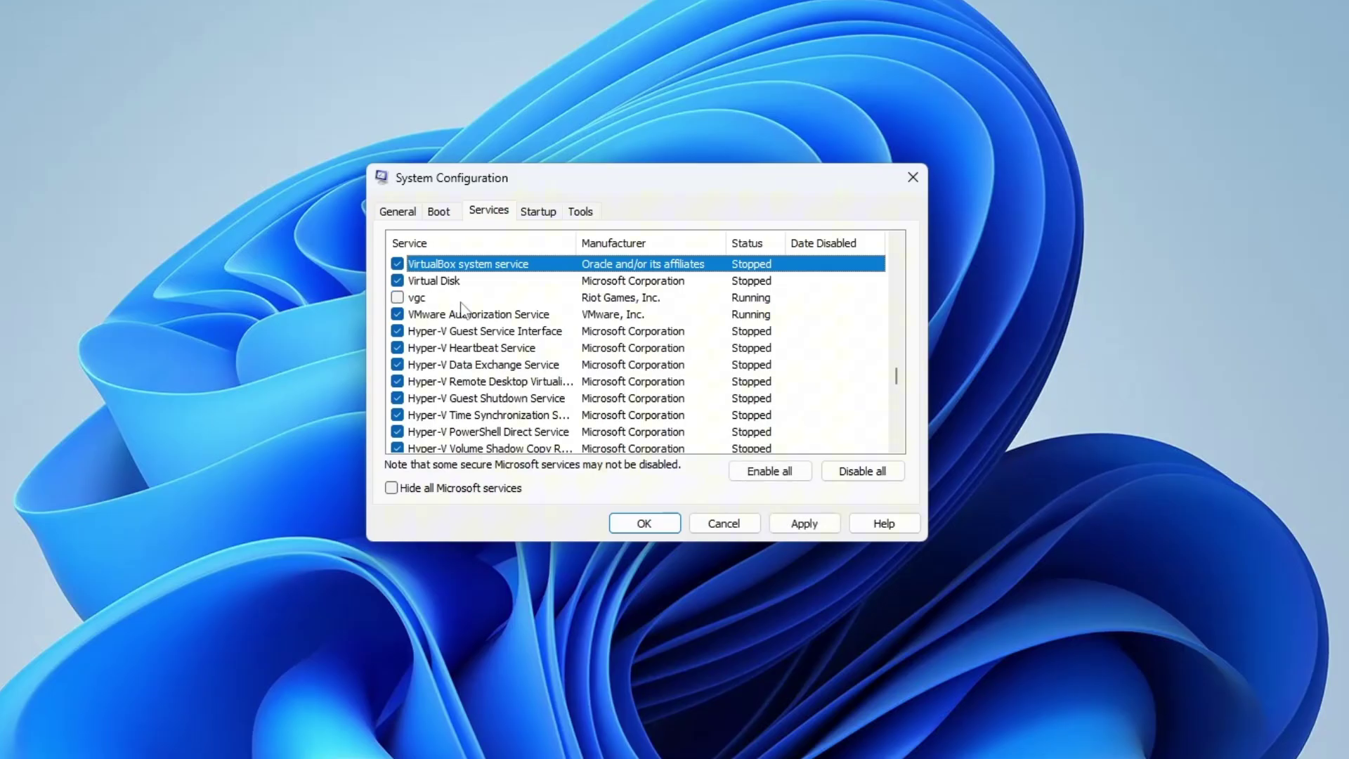
click(398, 298)
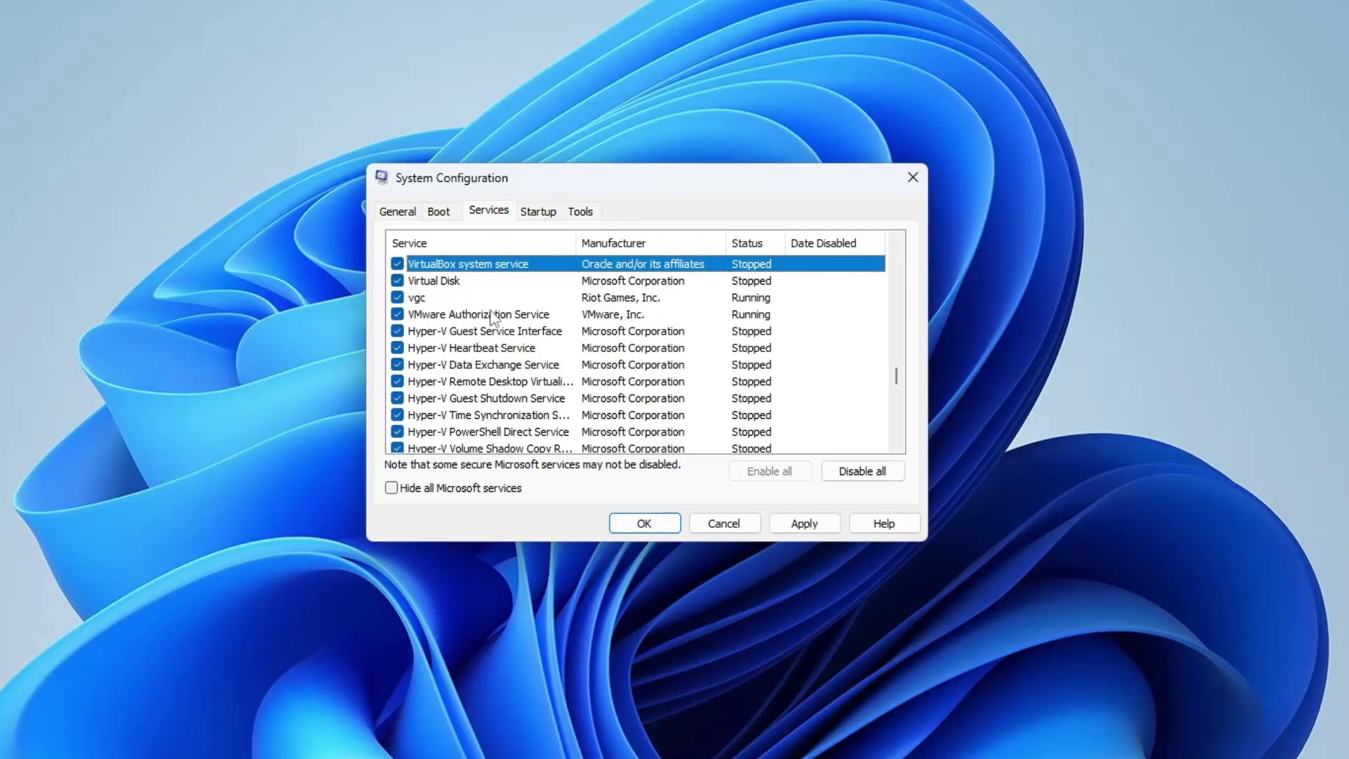
click(800, 521)
click(642, 522)
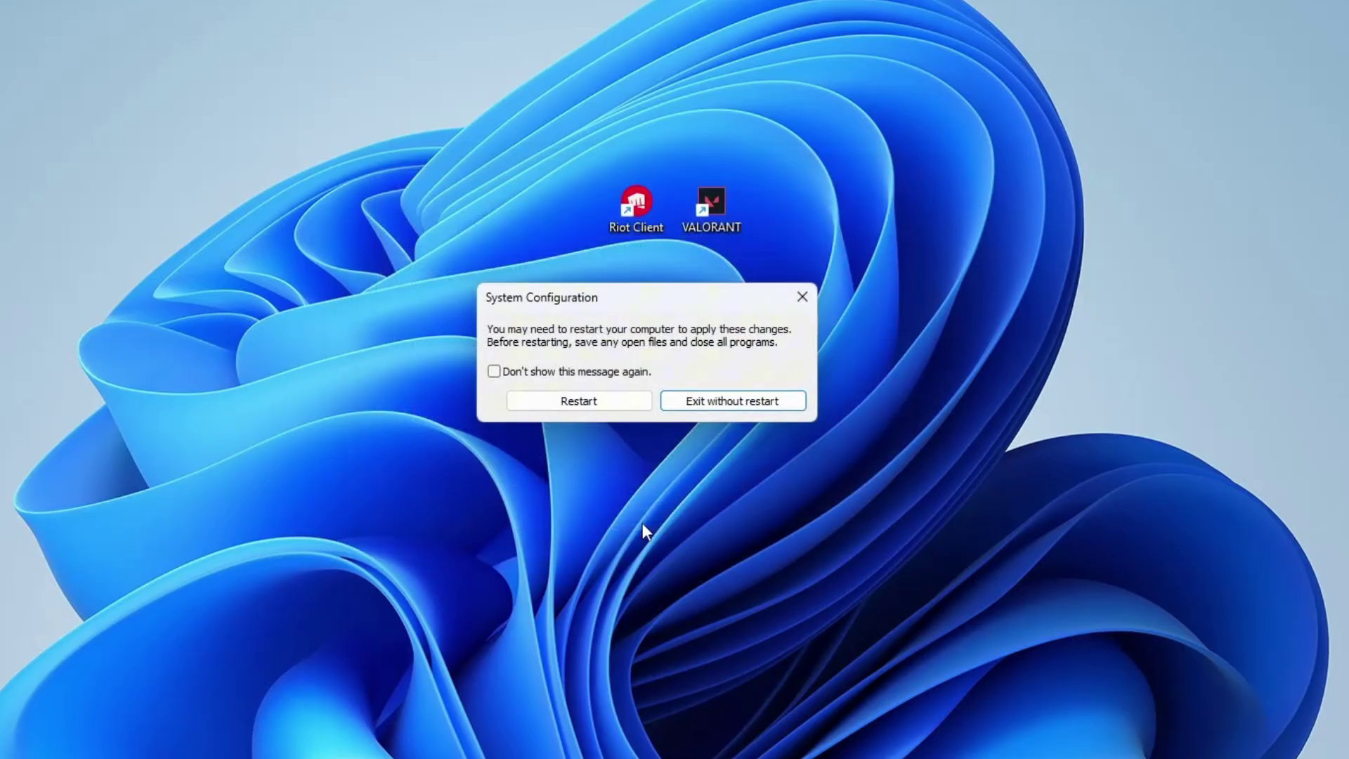
click(664, 408)
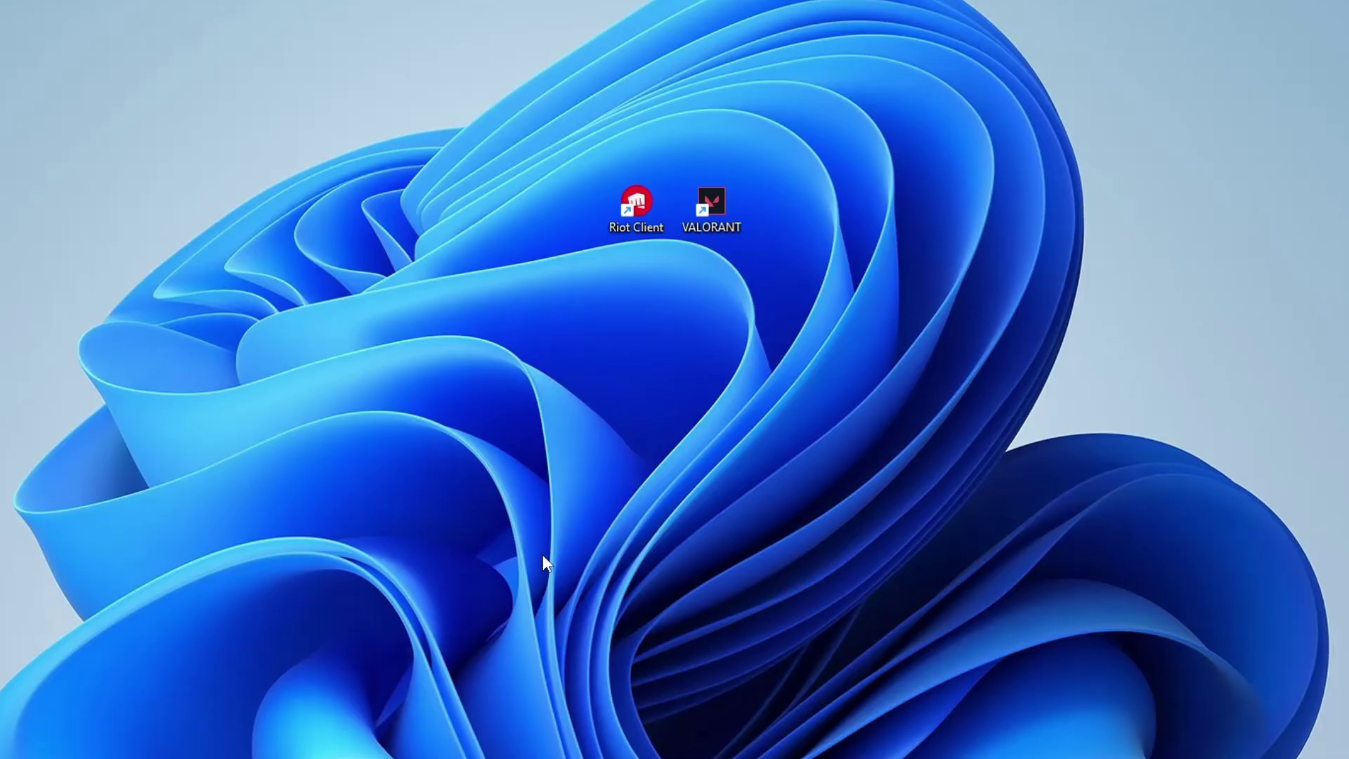
Go from %appdata% up to AppData\Local, then into Riot Games\Riot Client\Data
key(super+r)
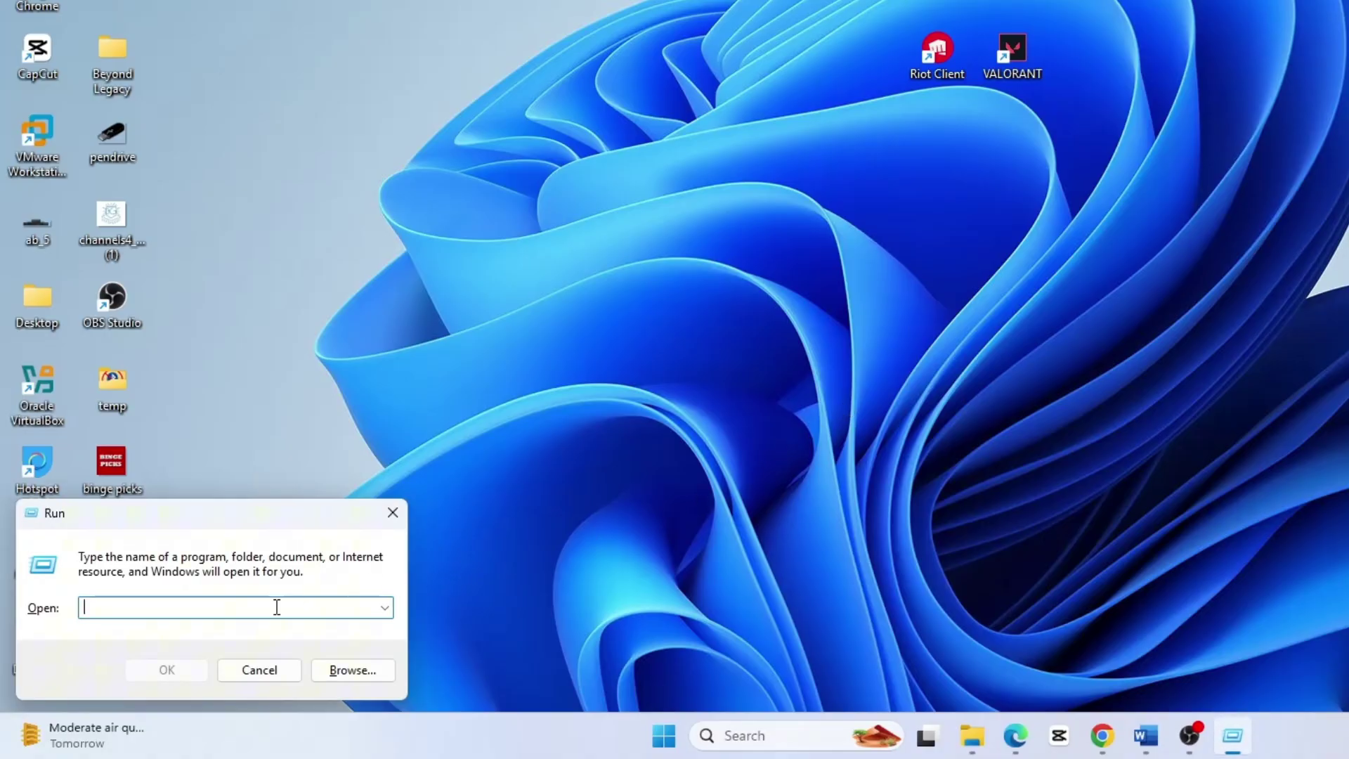
text(%)
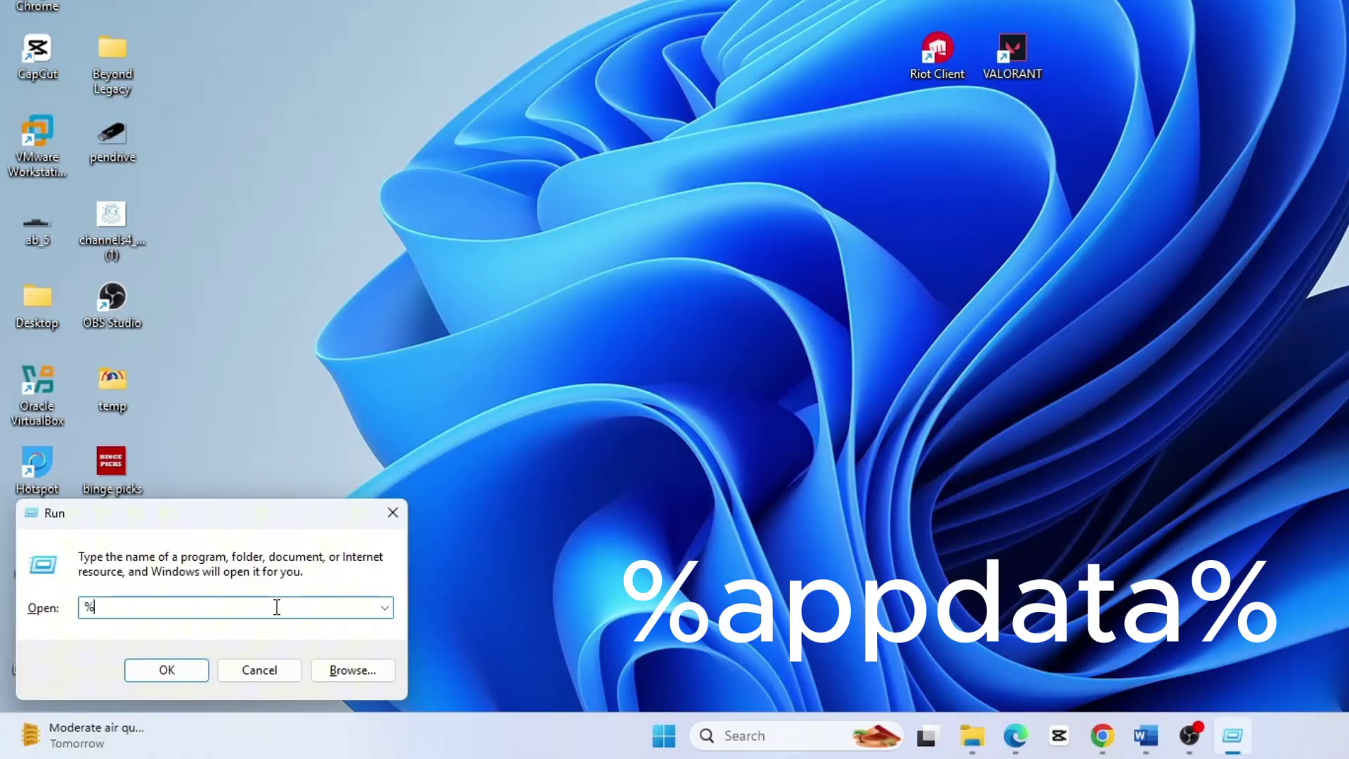
text(appdata%)
key(Return)
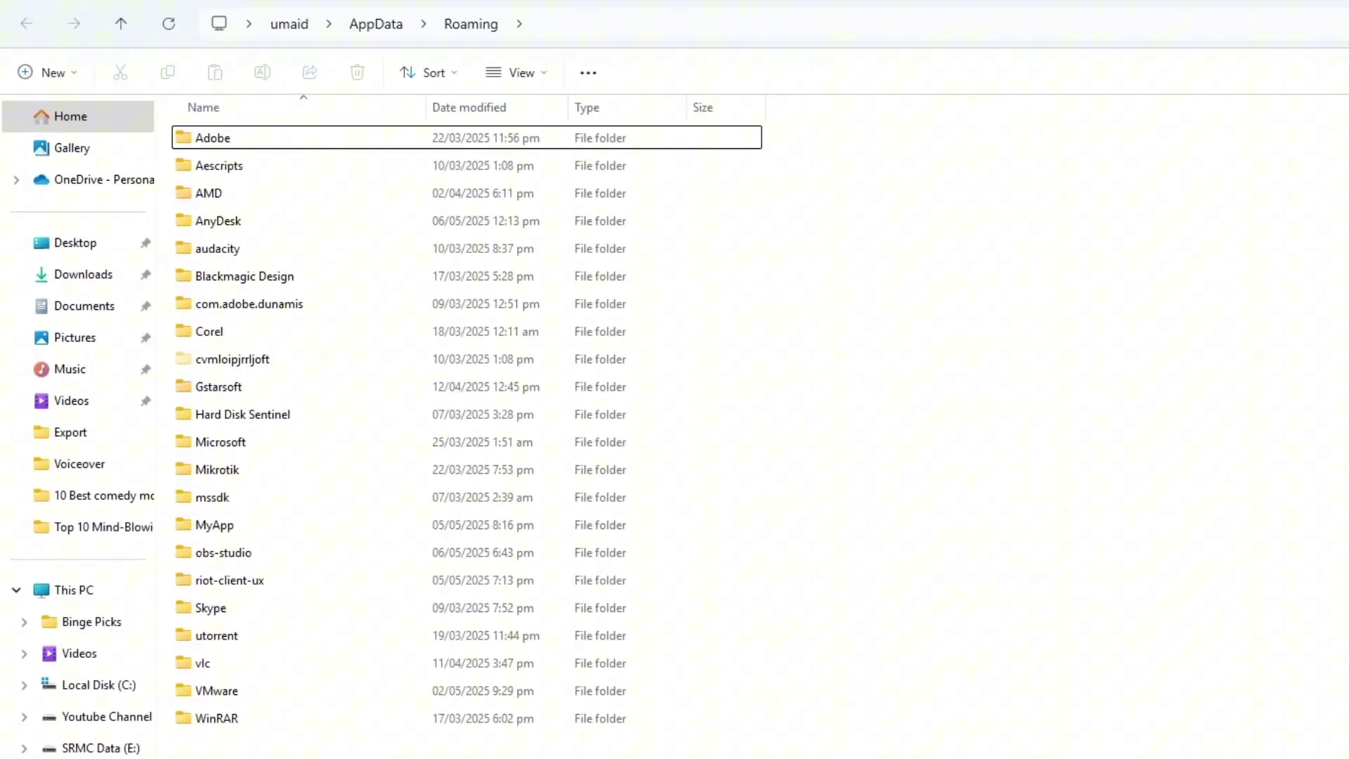
click(365, 27)
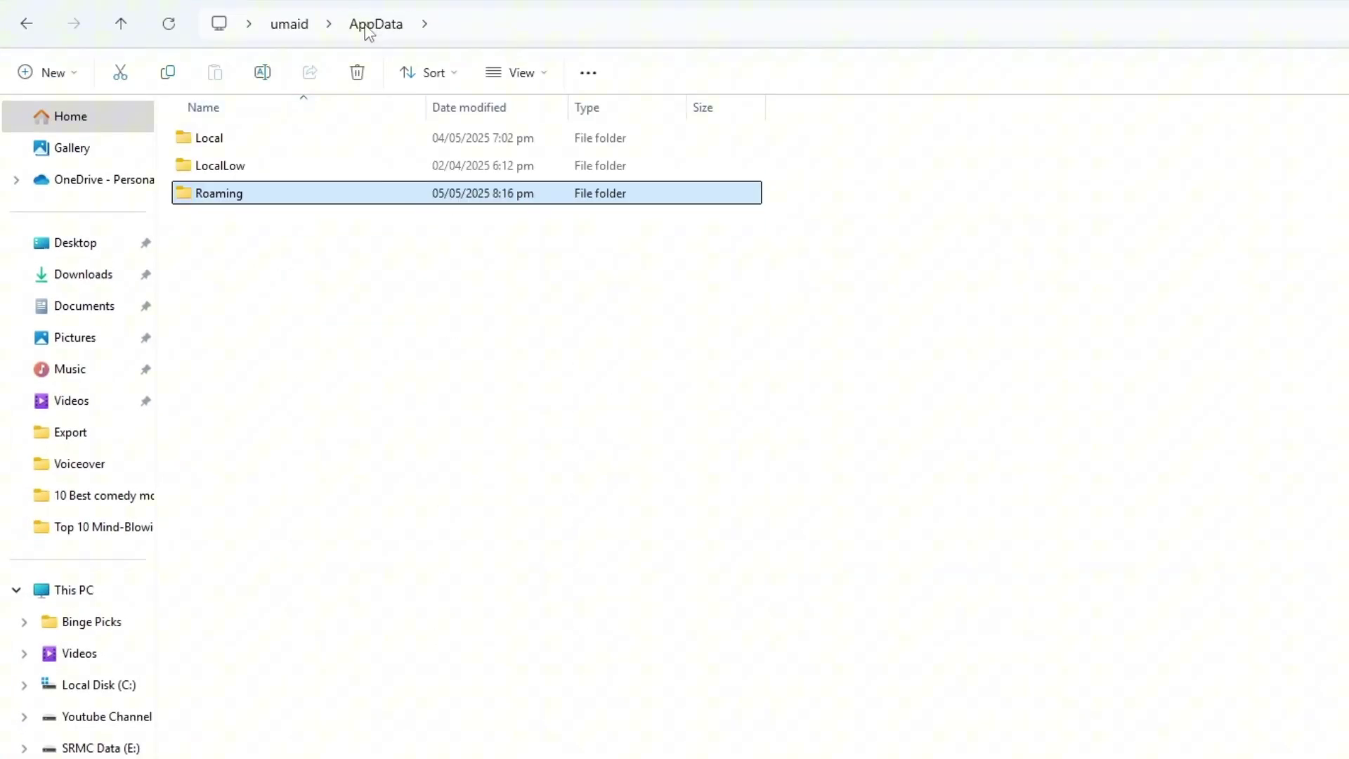
double_click(242, 145)
key(r)
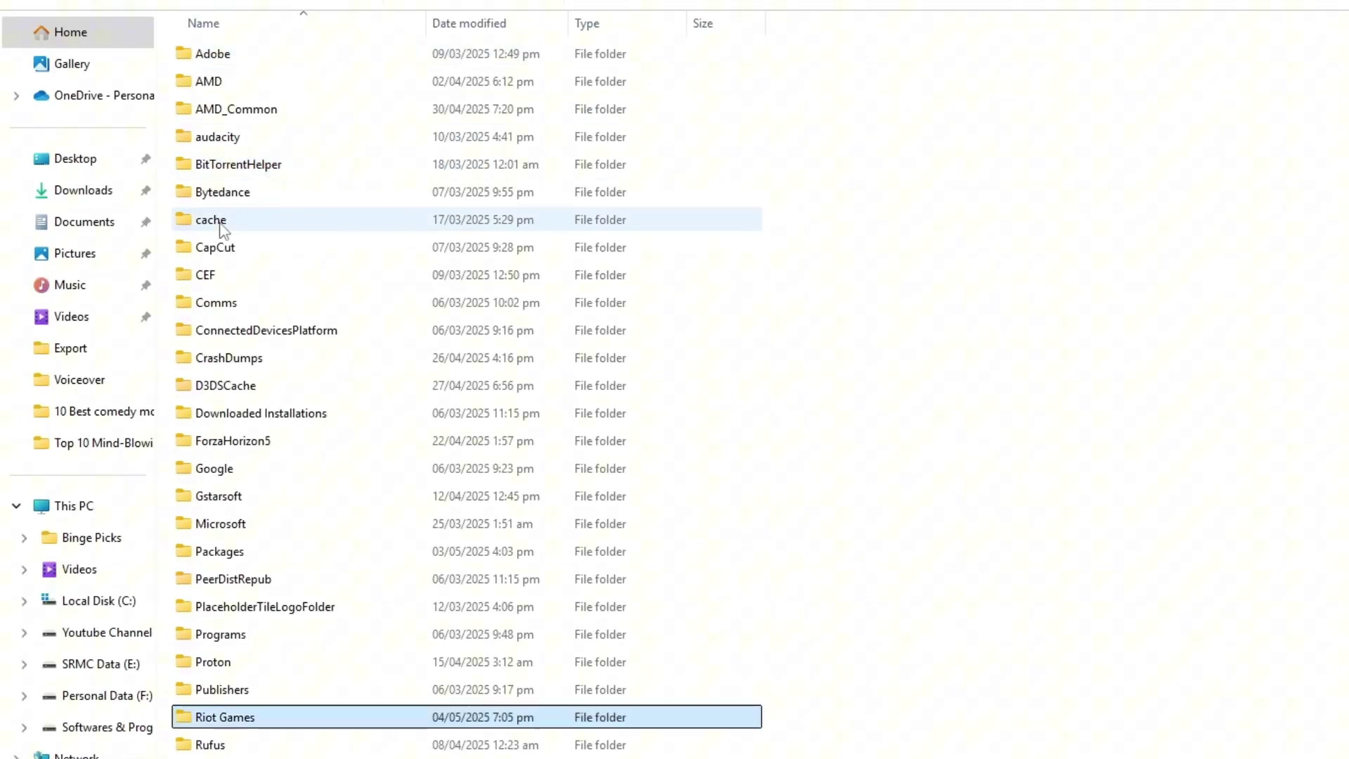
double_click(224, 716)
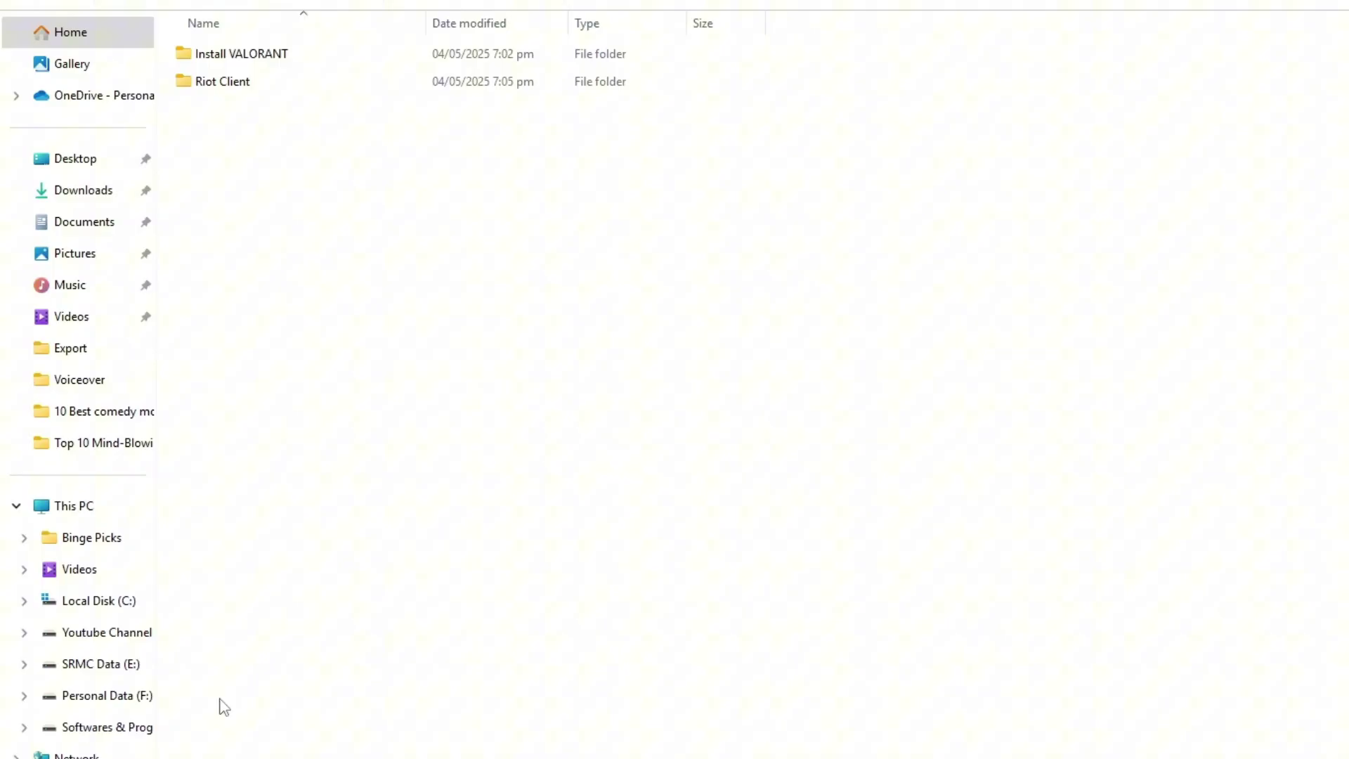
double_click(271, 82)
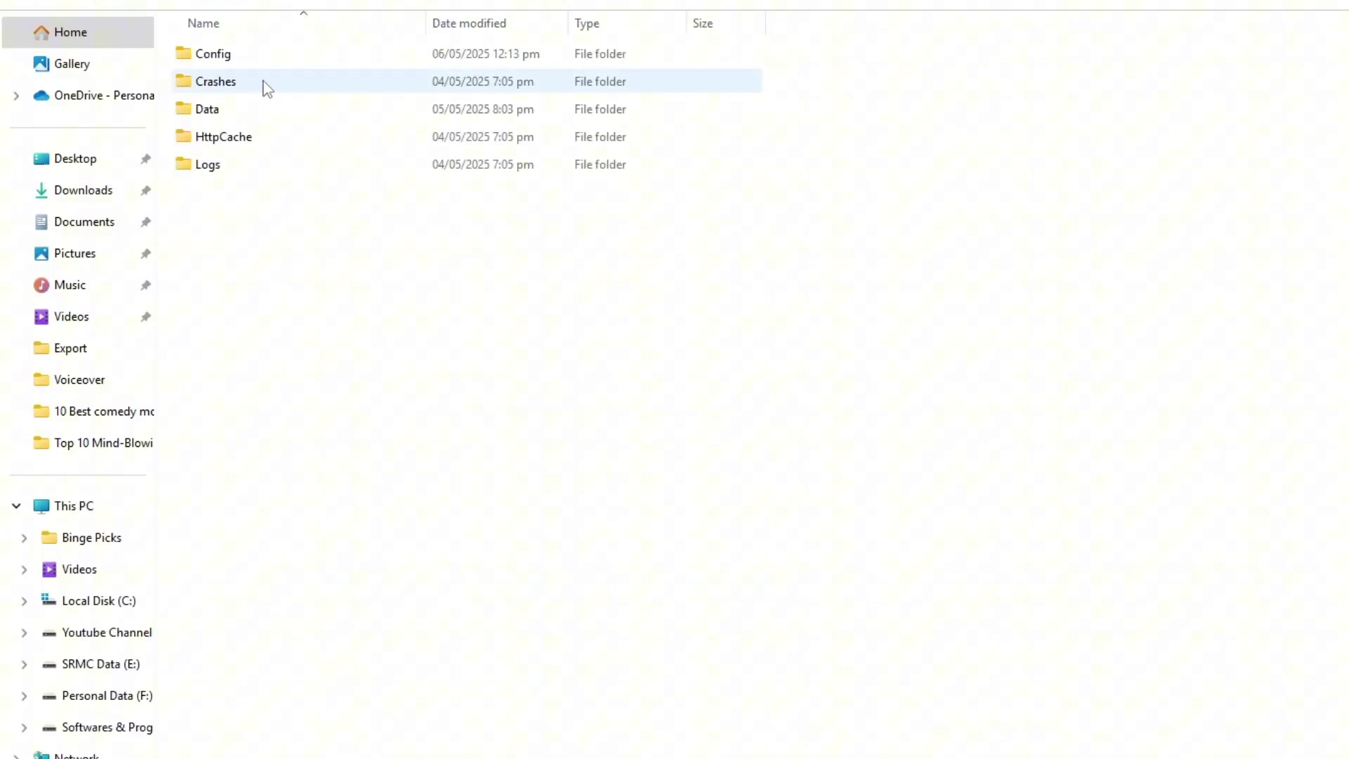
double_click(255, 113)
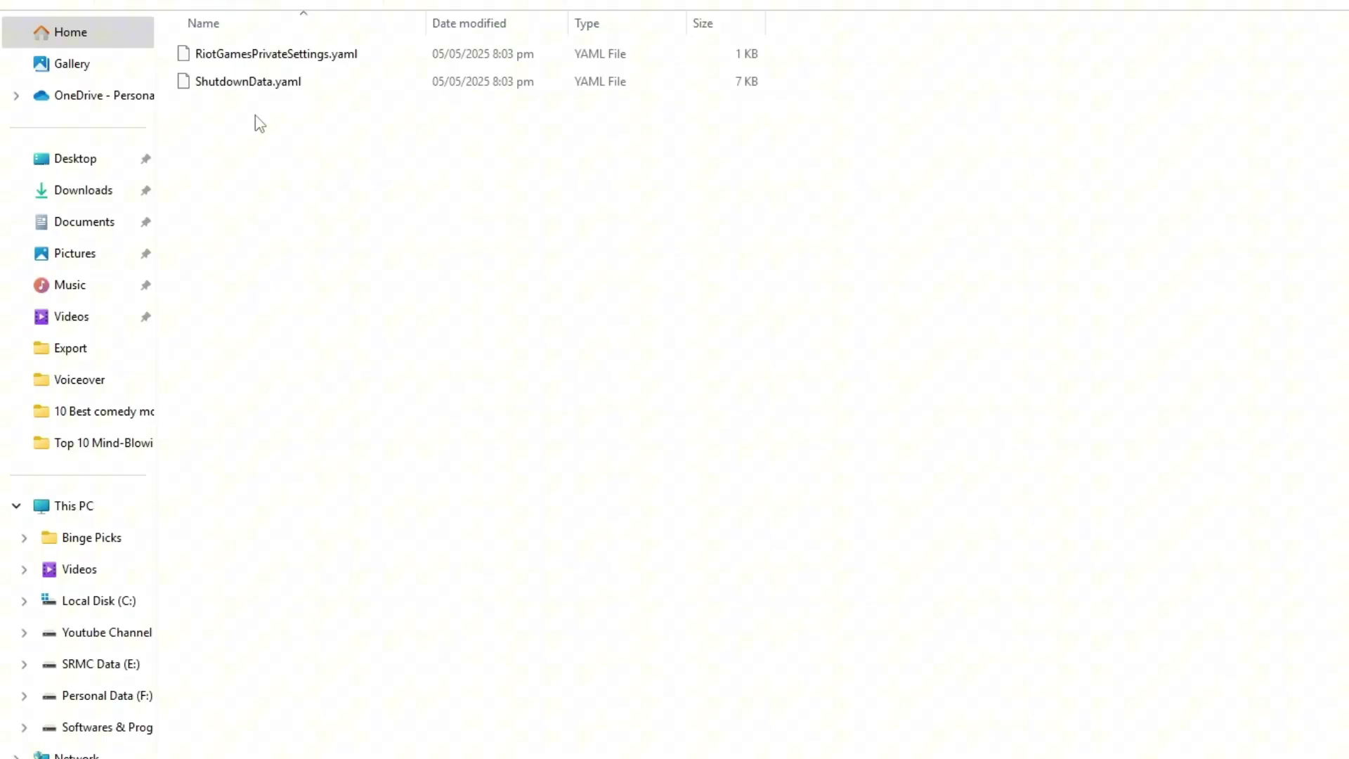
Rename RiotGamesPrivateSettings.yaml to RiotGamesPrivateSettings.yaml.1, accepting the extension-change warning
click(253, 64)
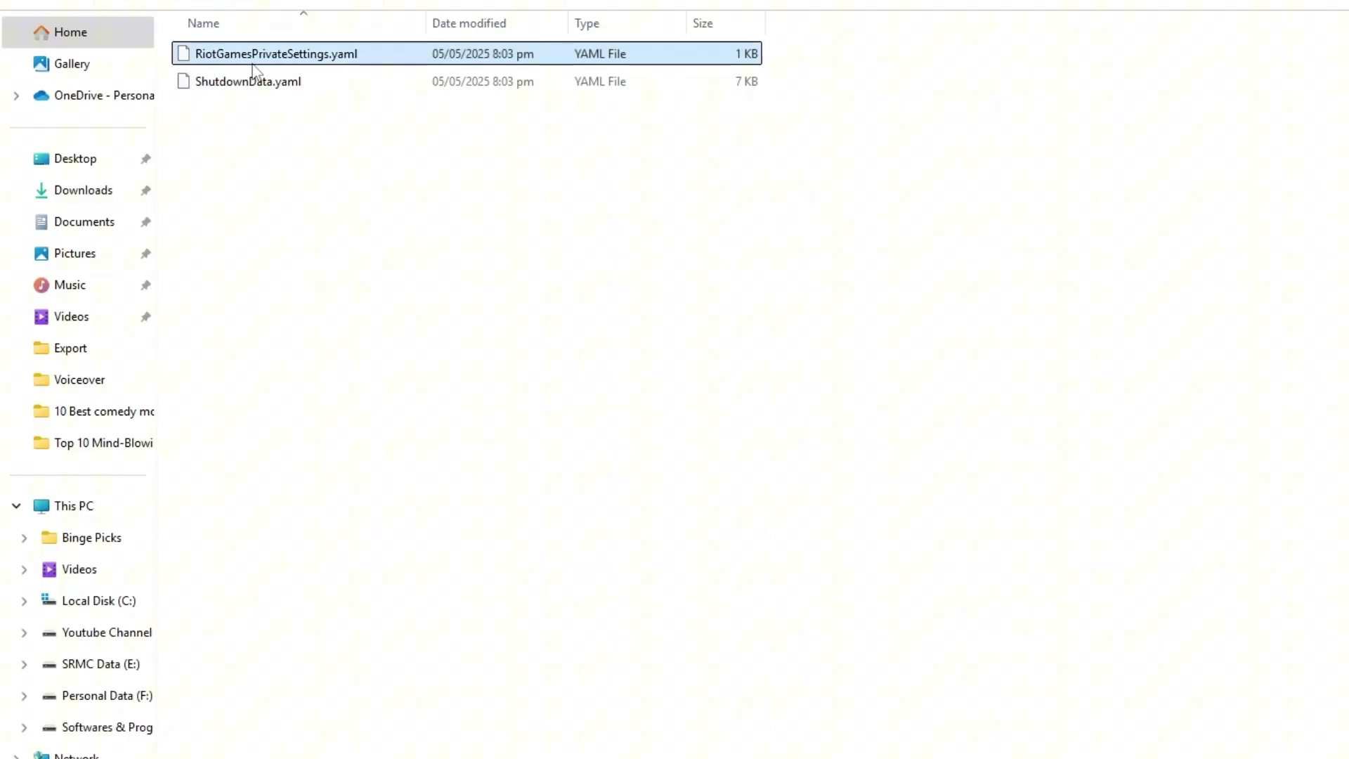
right_click(253, 67)
click(331, 411)
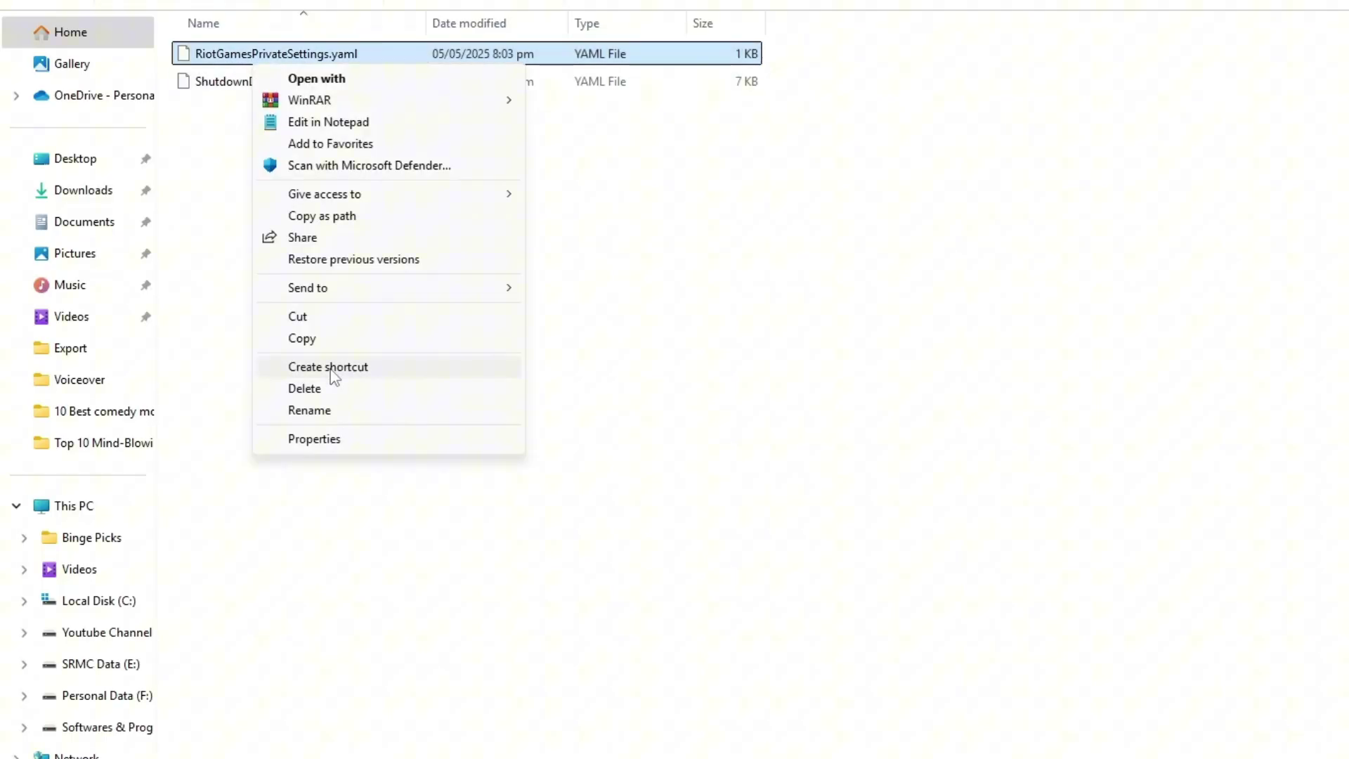
click(339, 410)
key(End)
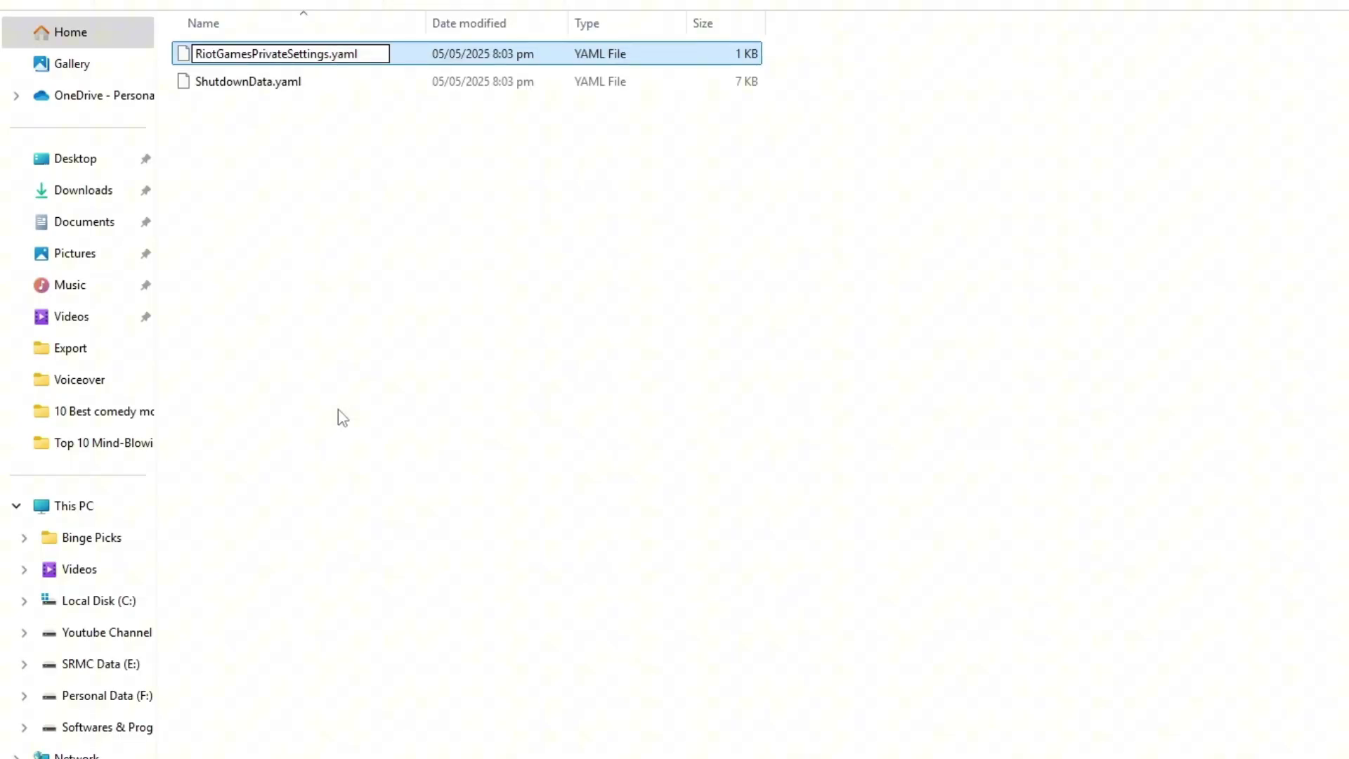
text(.1)
key(Return)
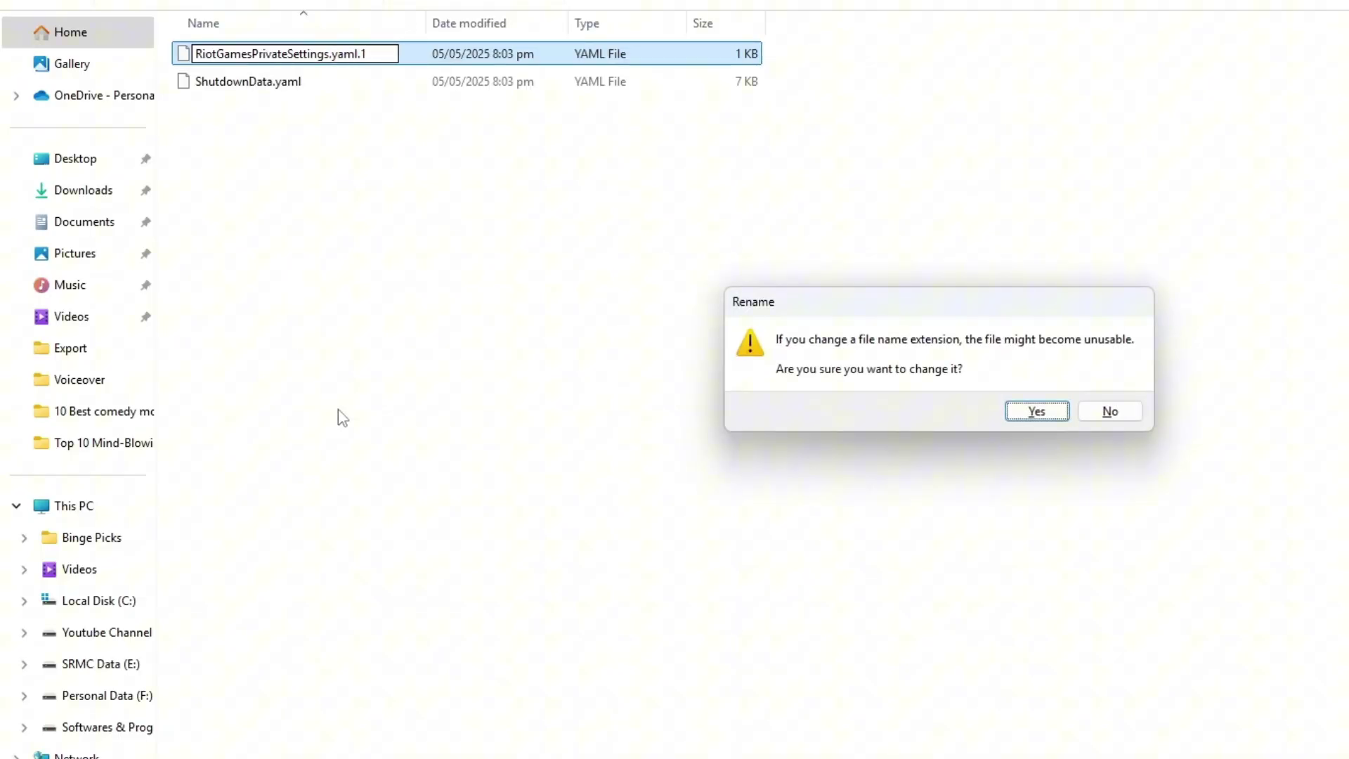
key(Return)
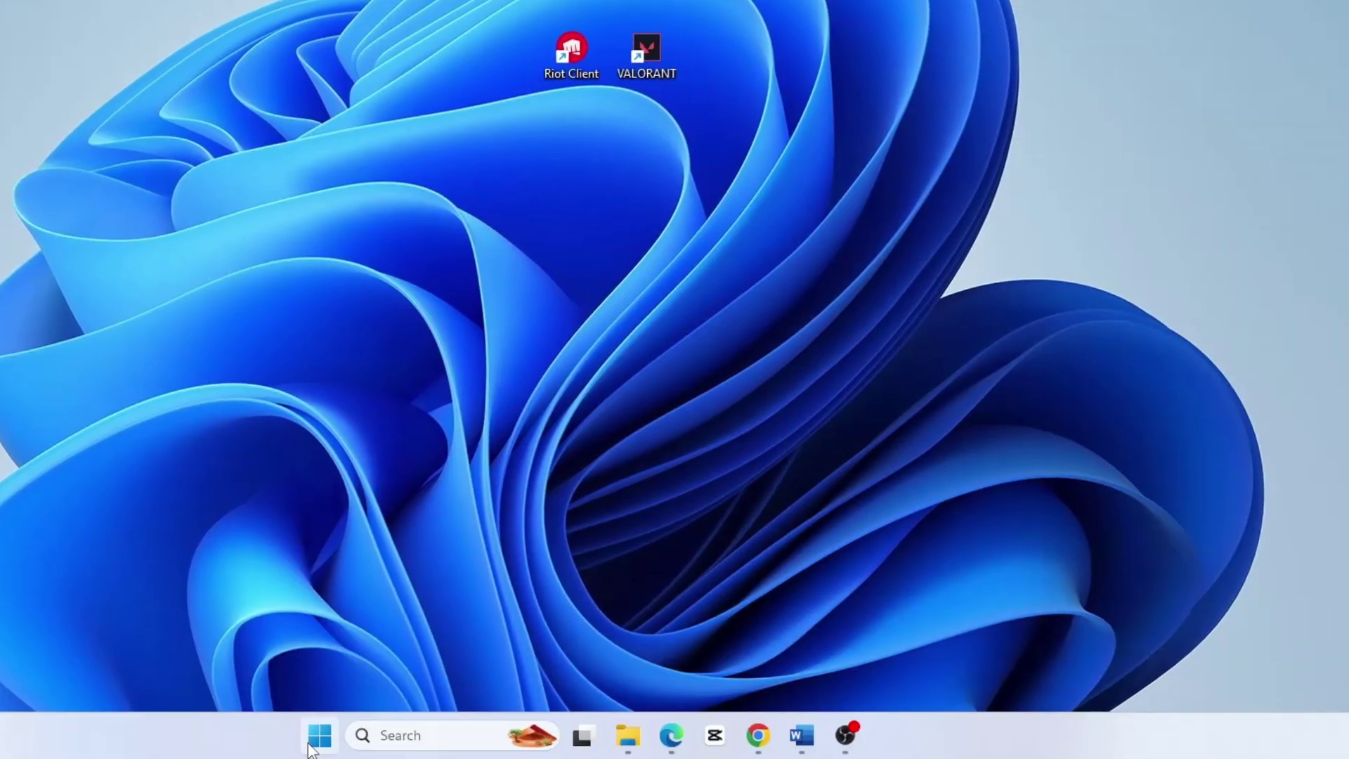
Search automatically for AMD Radeon RX590 GME drivers in Device Manager, then close it
right_click(309, 746)
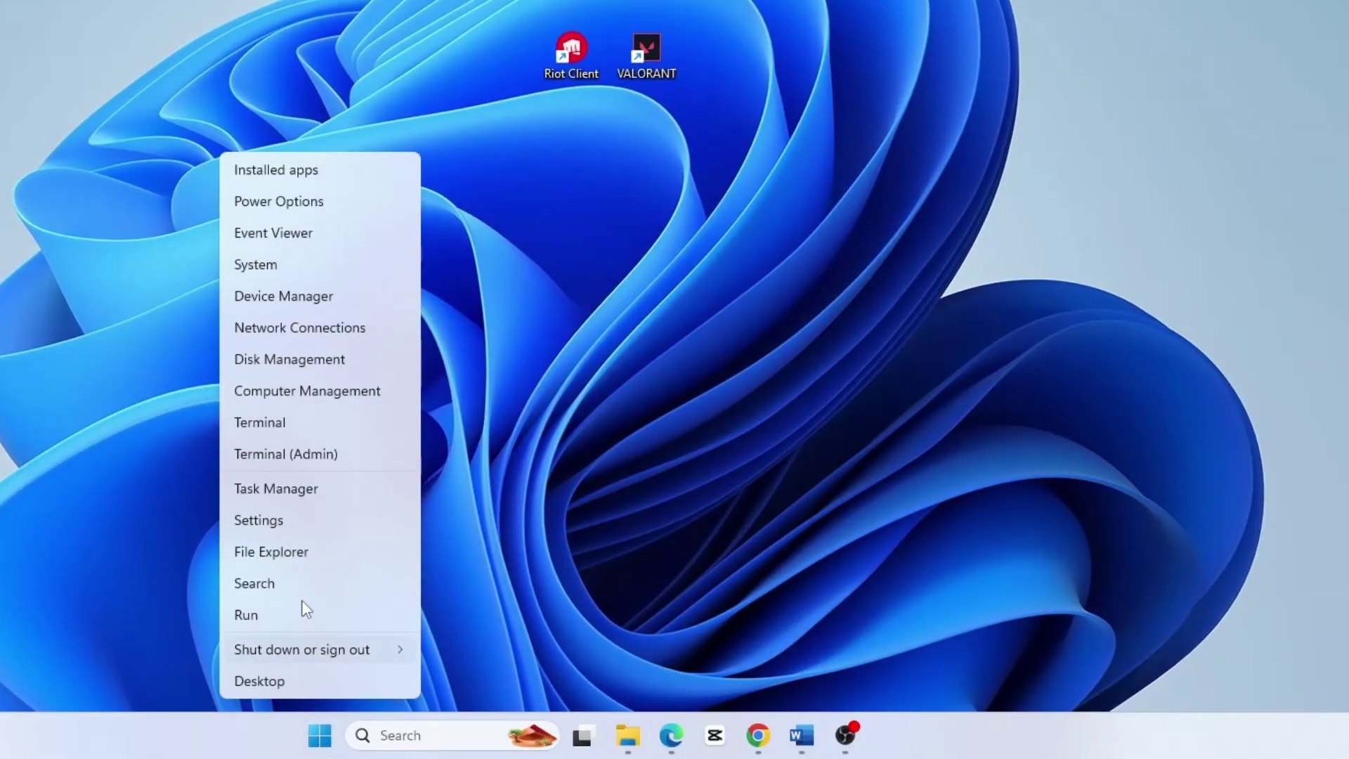
click(314, 295)
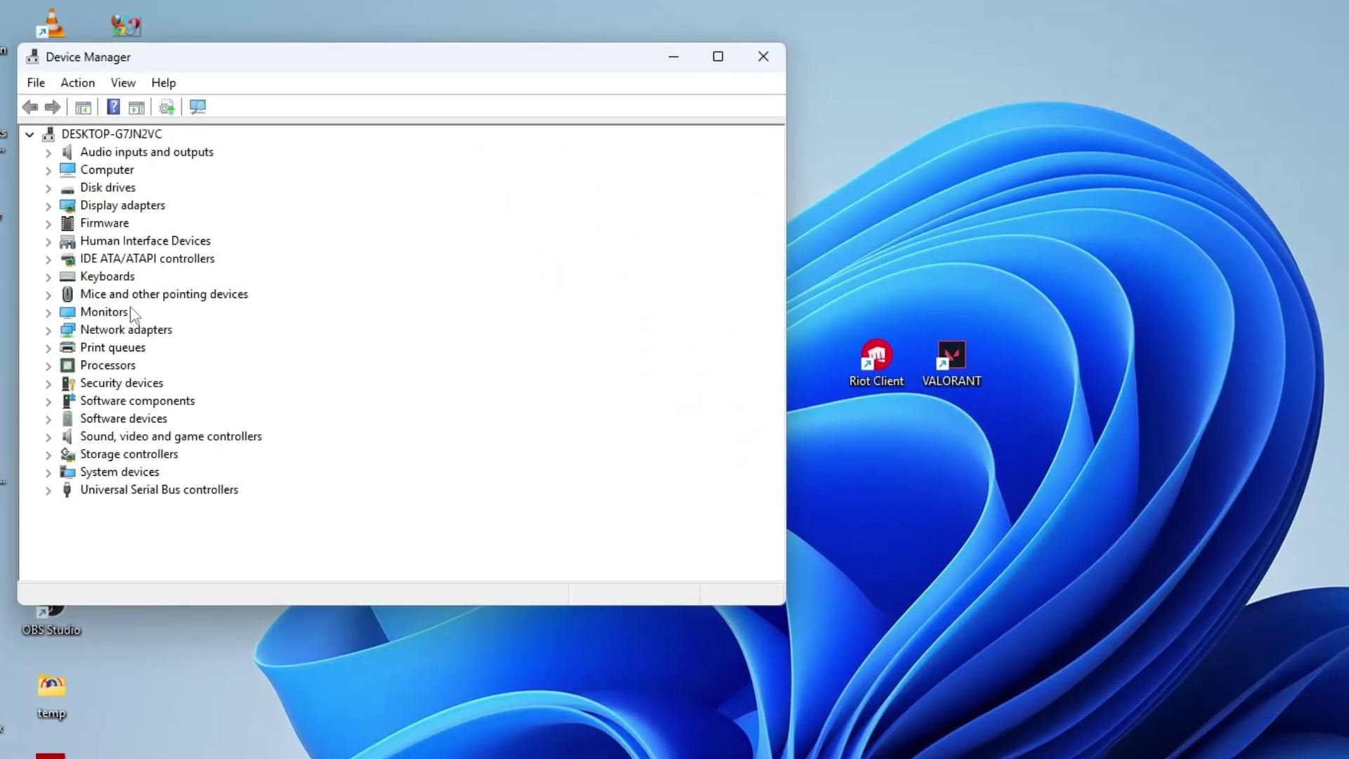
click(48, 205)
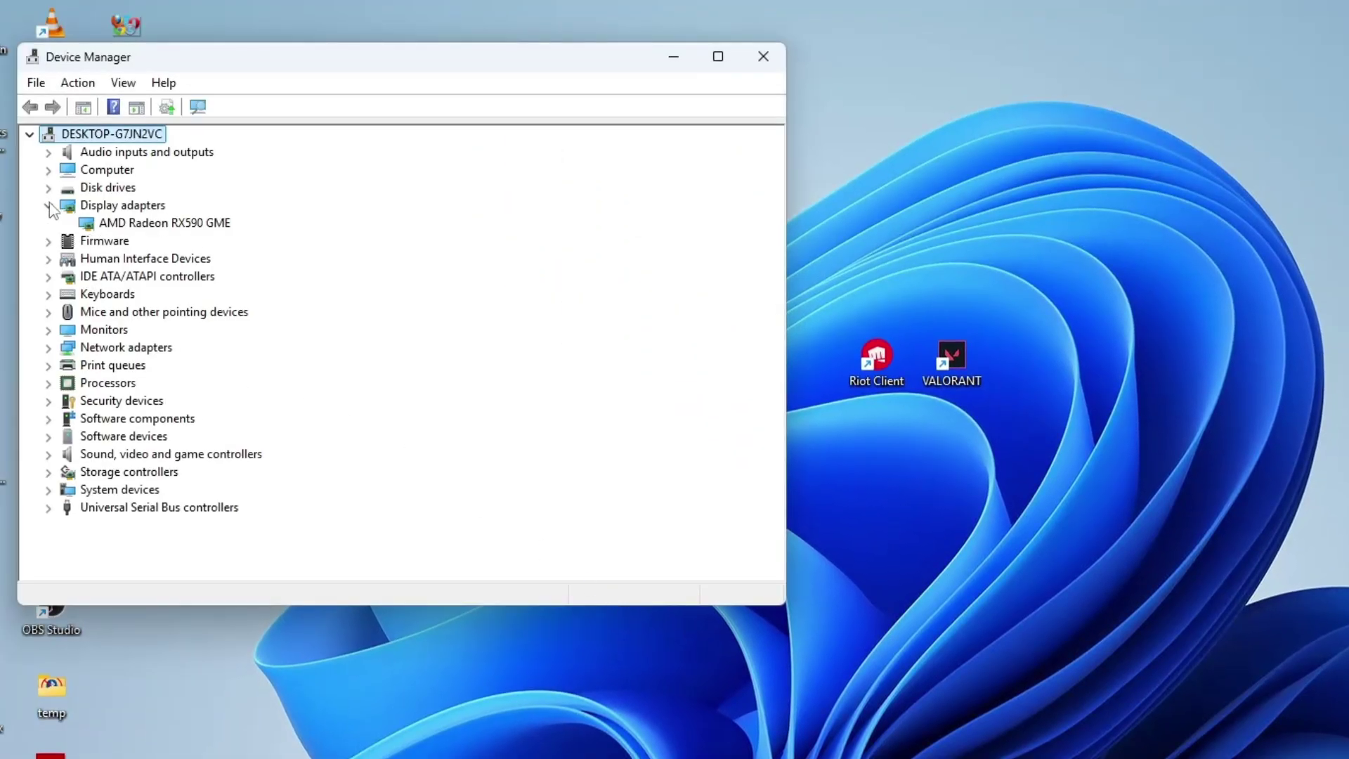
click(166, 222)
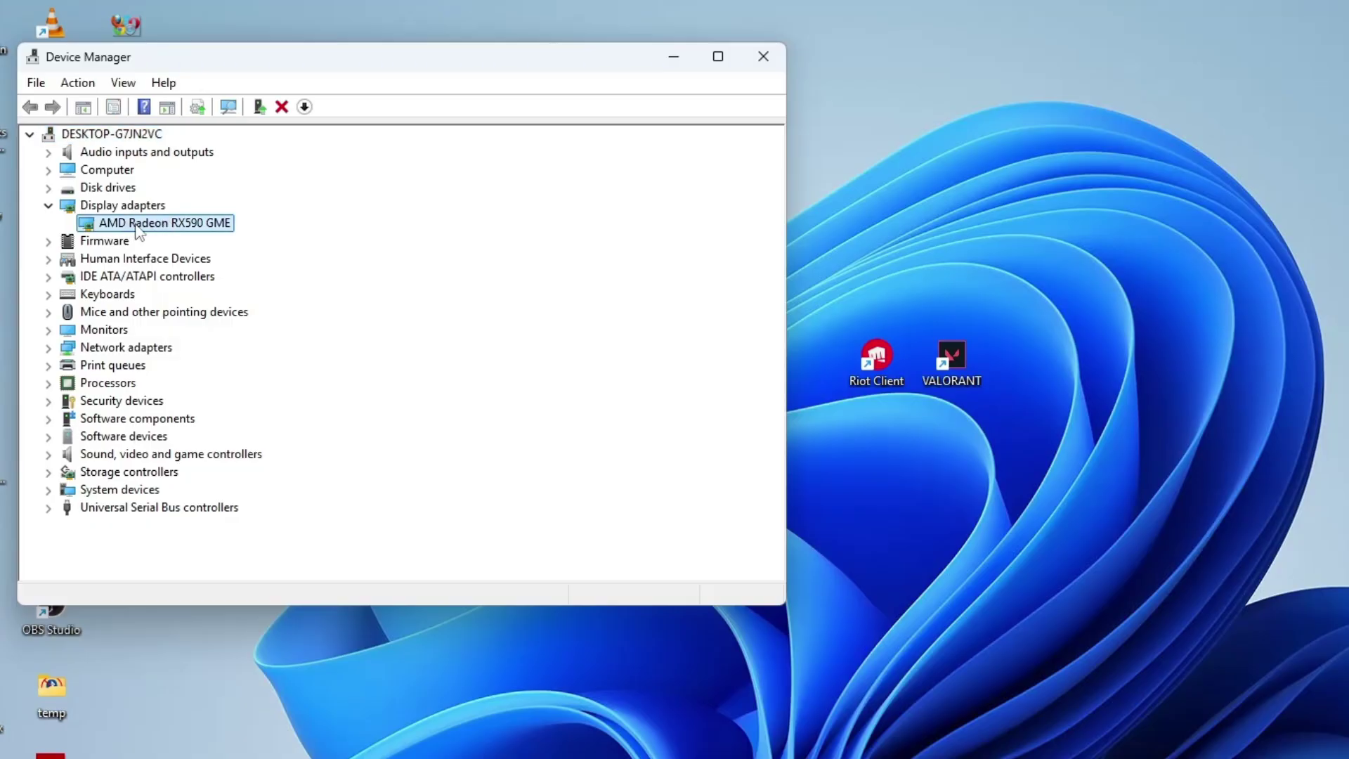
right_click(172, 226)
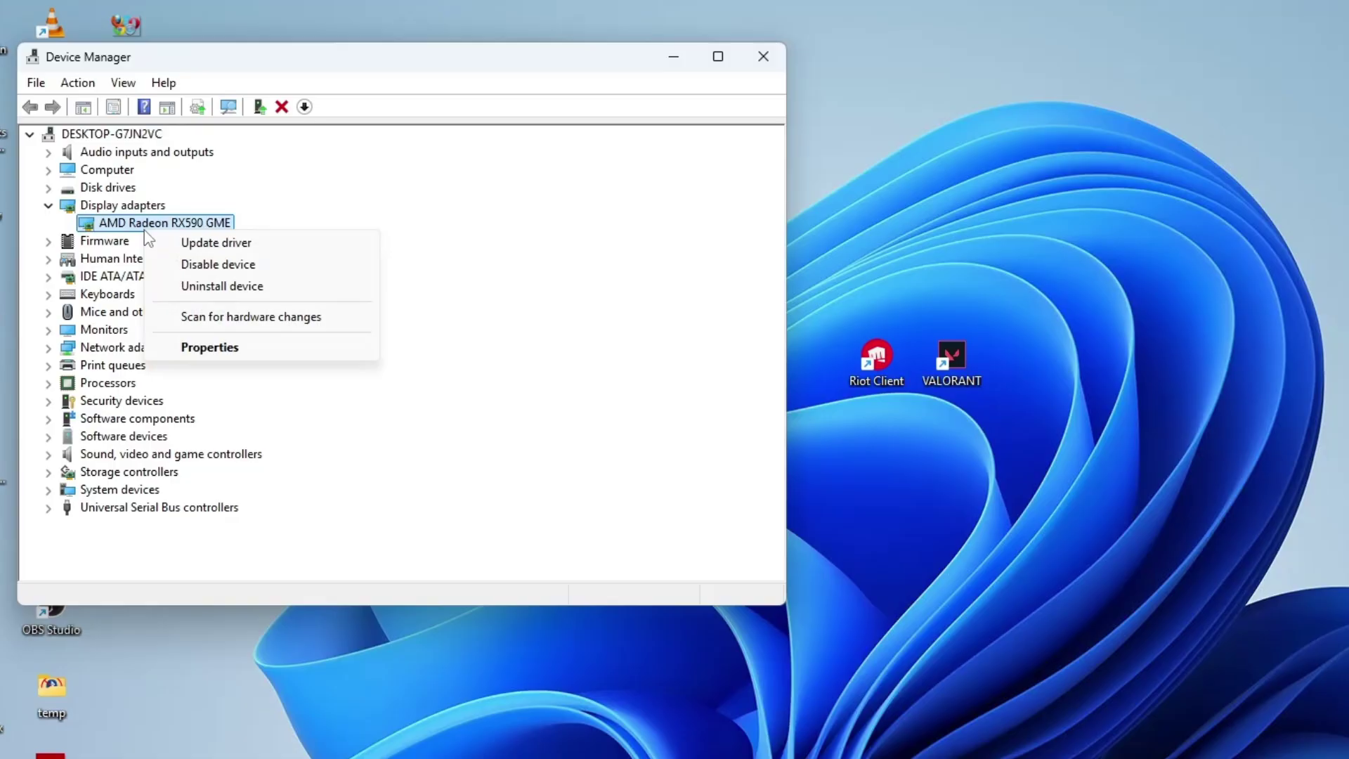
click(270, 250)
click(347, 310)
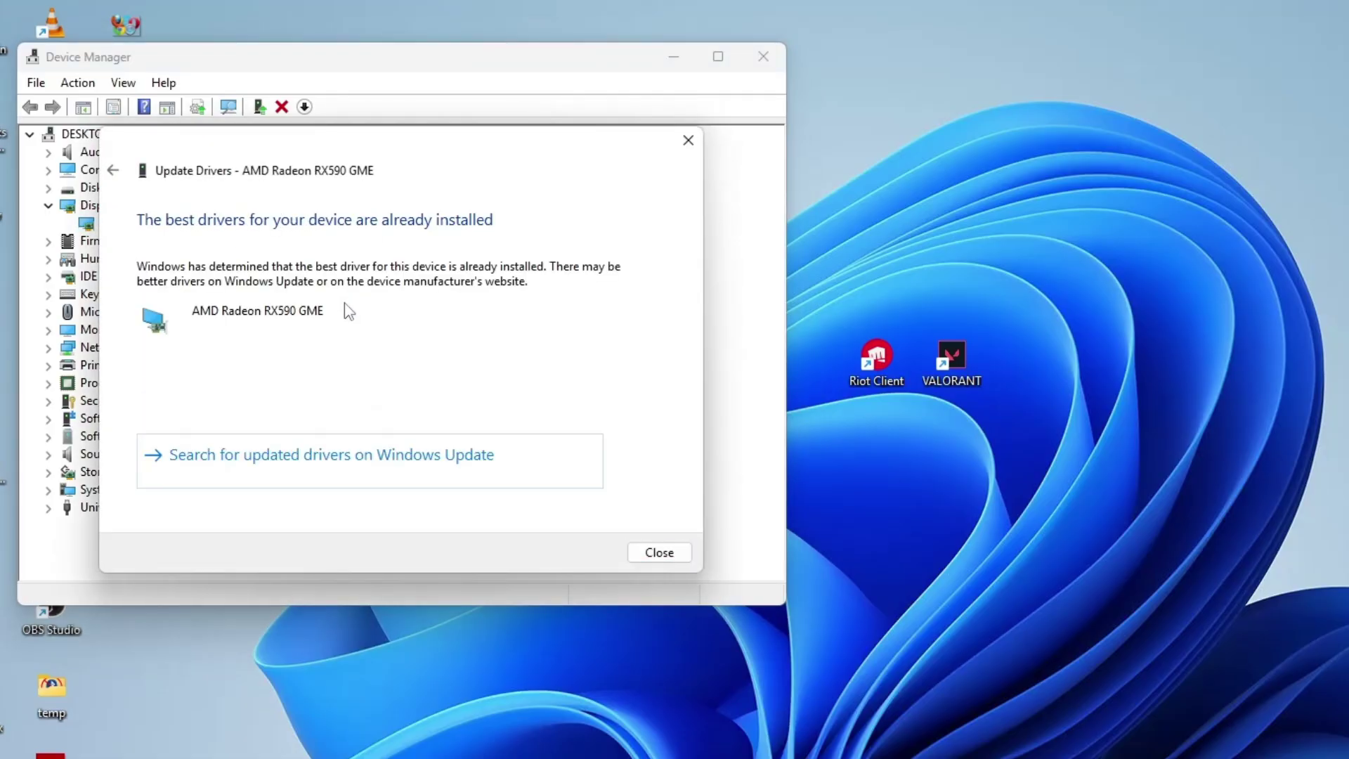
click(658, 553)
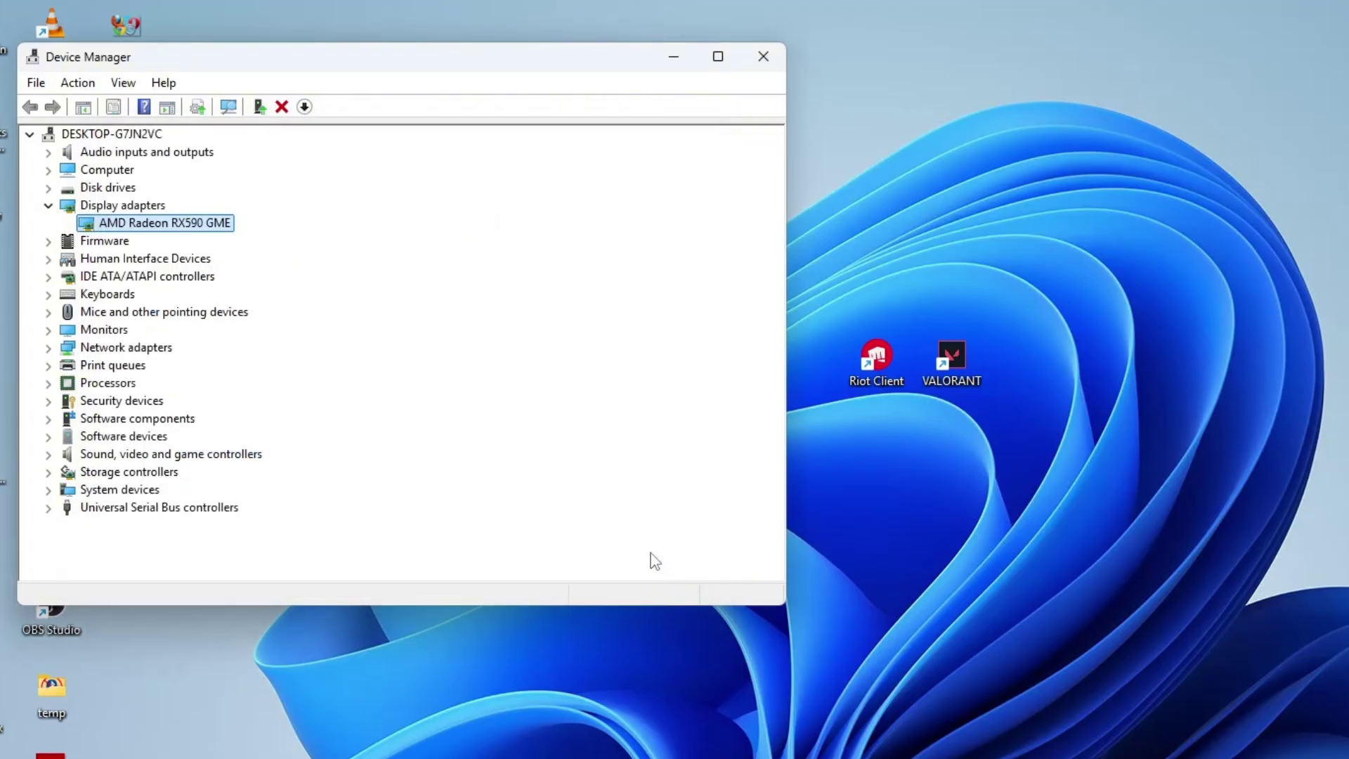
click(763, 56)
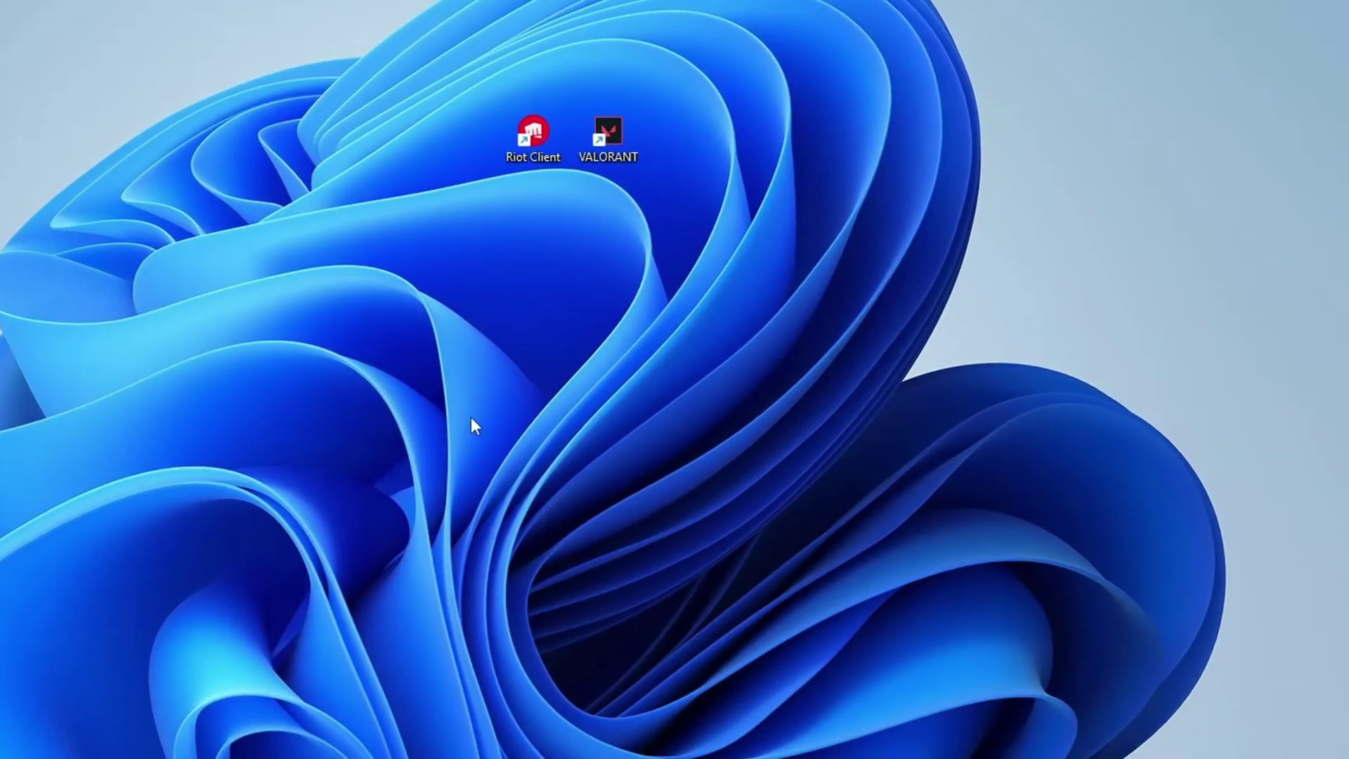
On the VALORANT shortcut's Compatibility tab, leave Run as administrator unticked and save
right_click(619, 116)
click(733, 555)
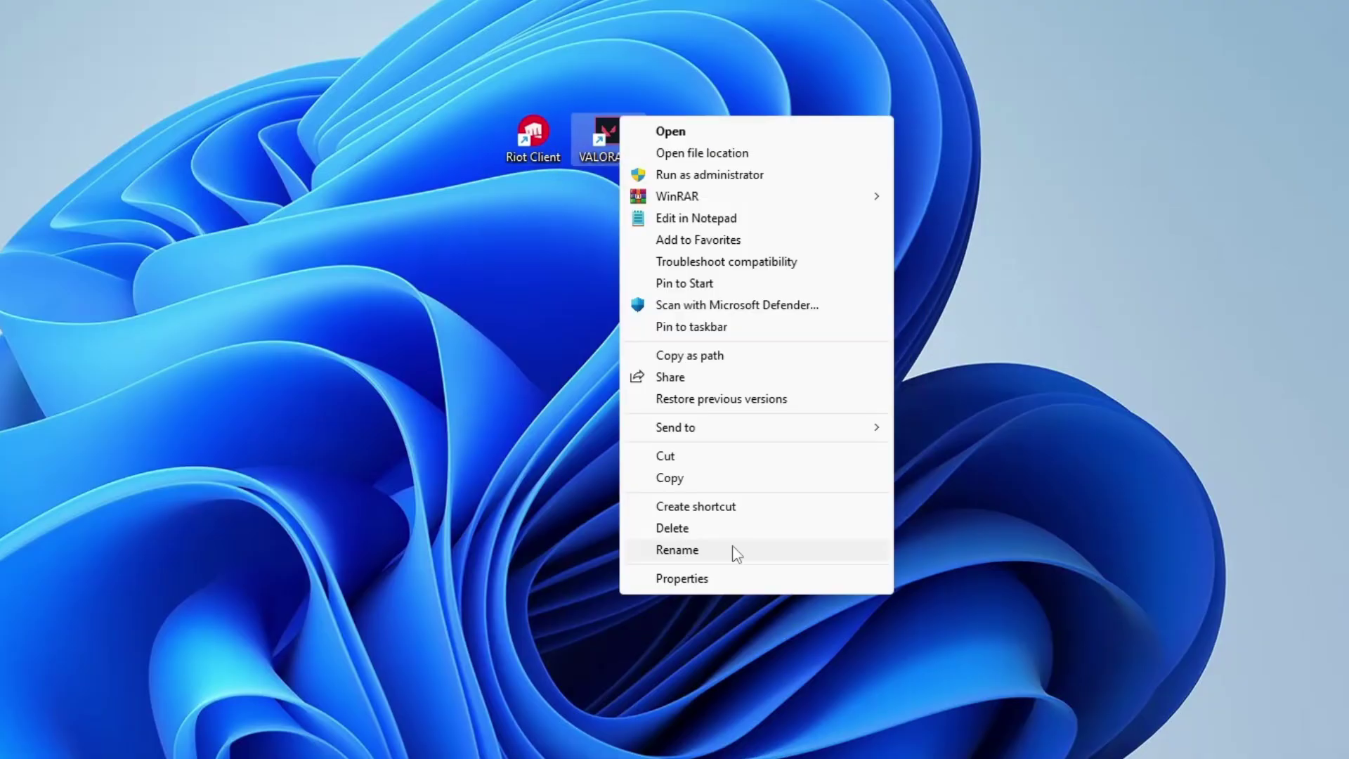
click(726, 578)
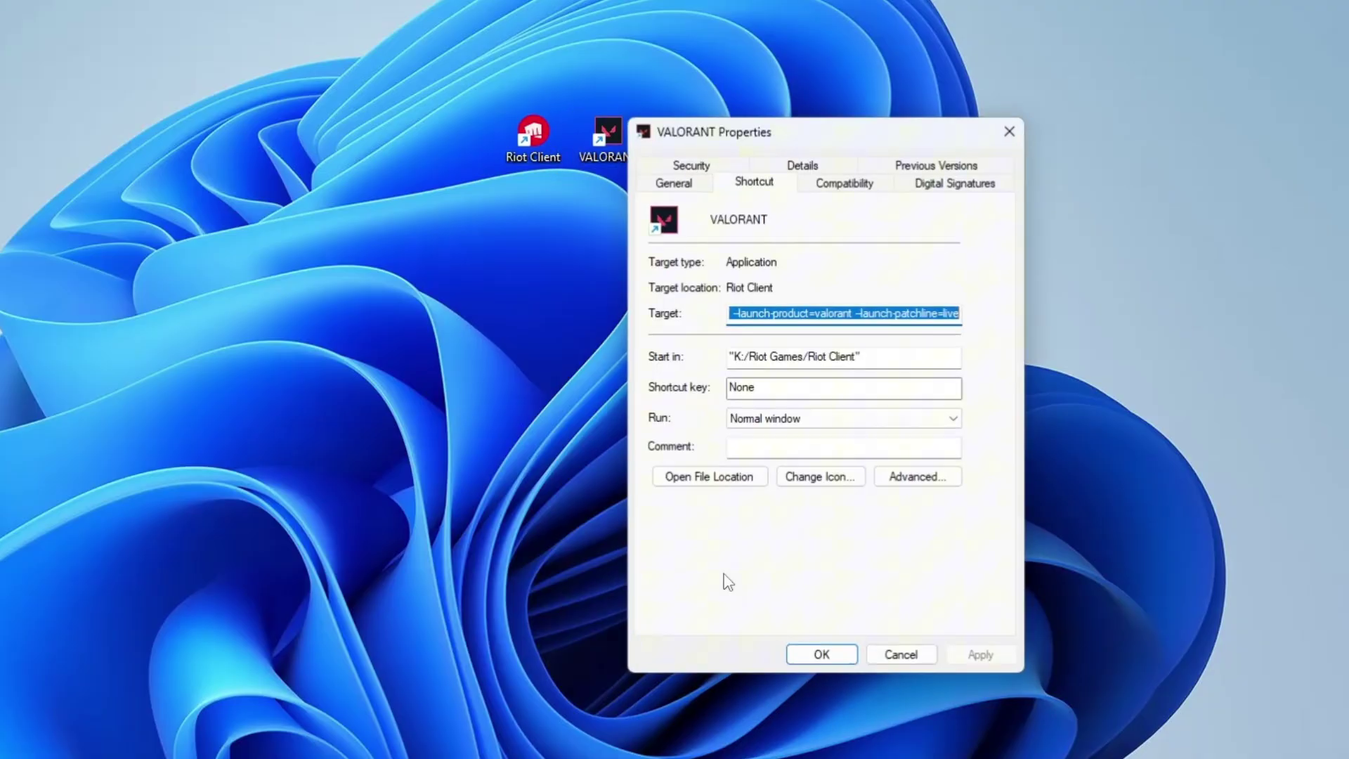
click(952, 181)
click(879, 183)
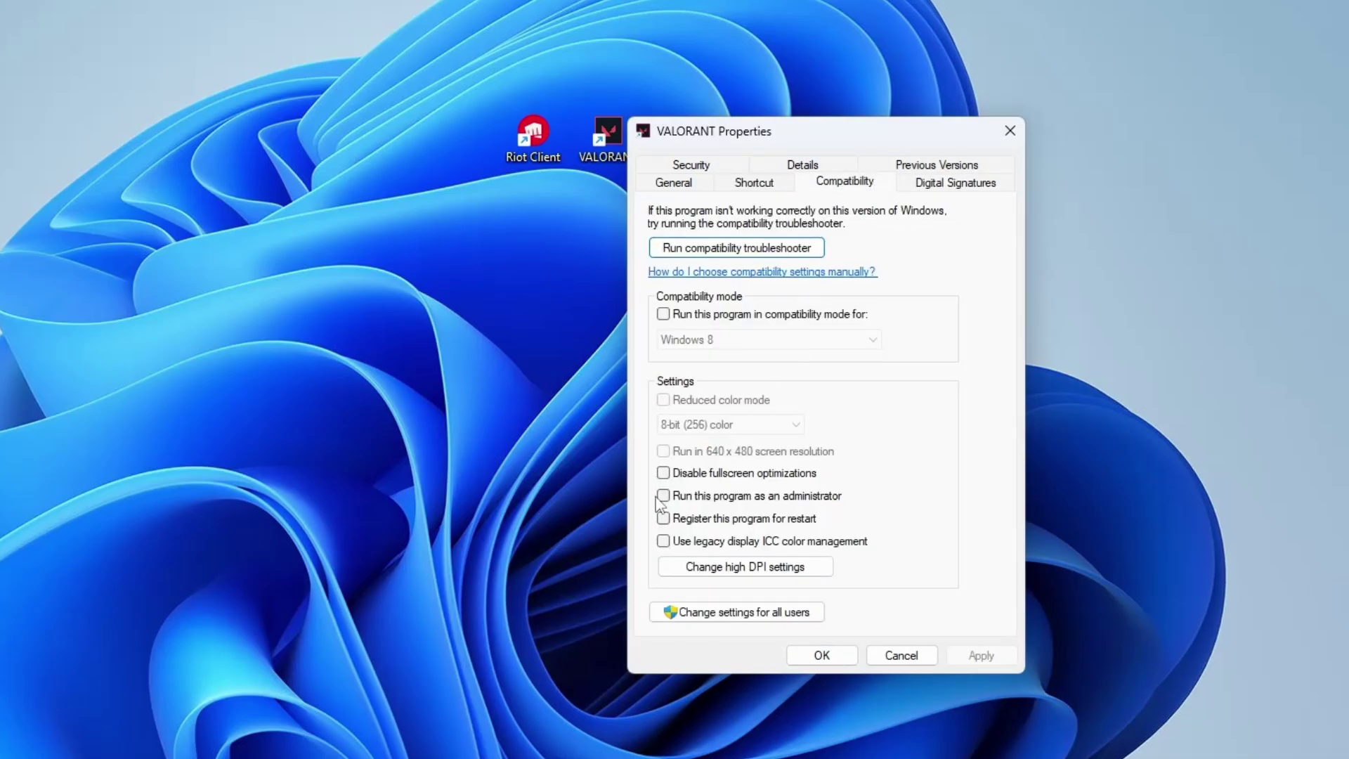
click(662, 499)
click(661, 497)
click(815, 655)
click(560, 513)
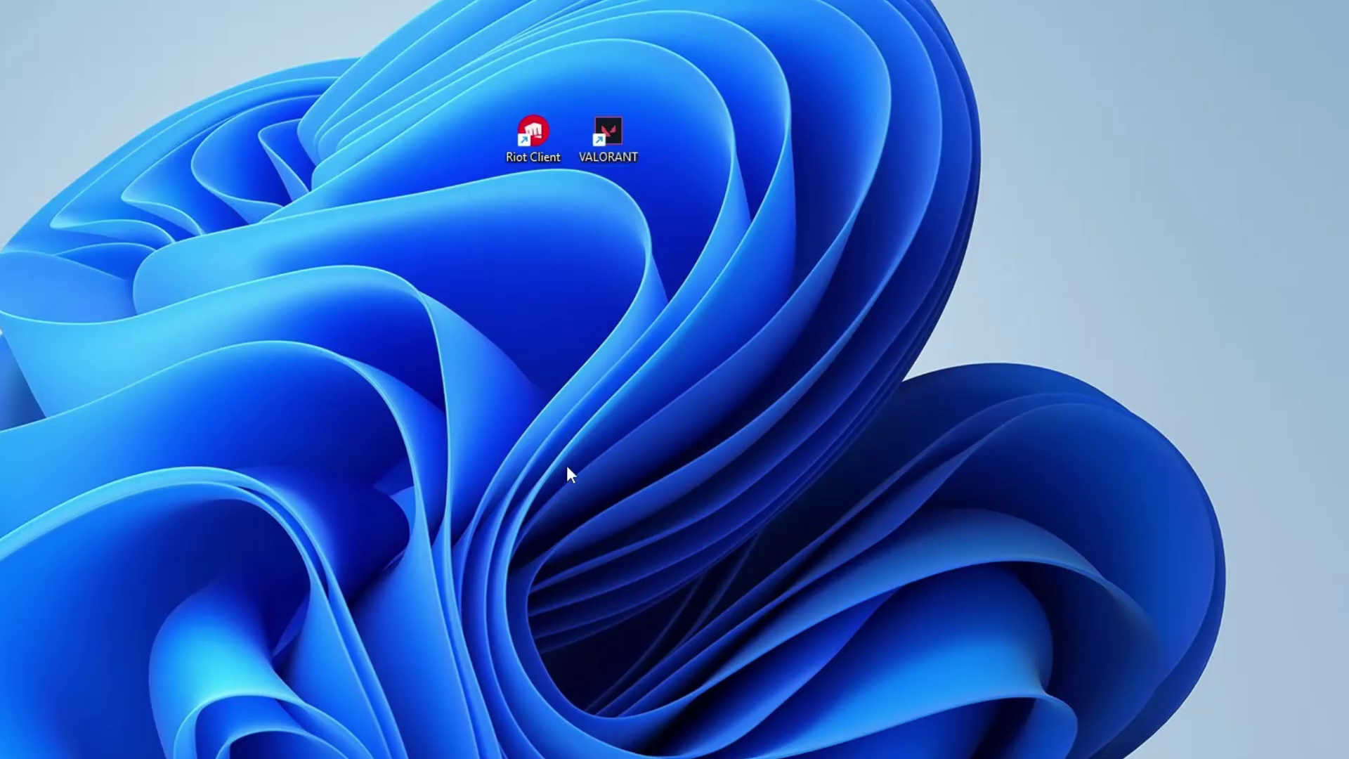